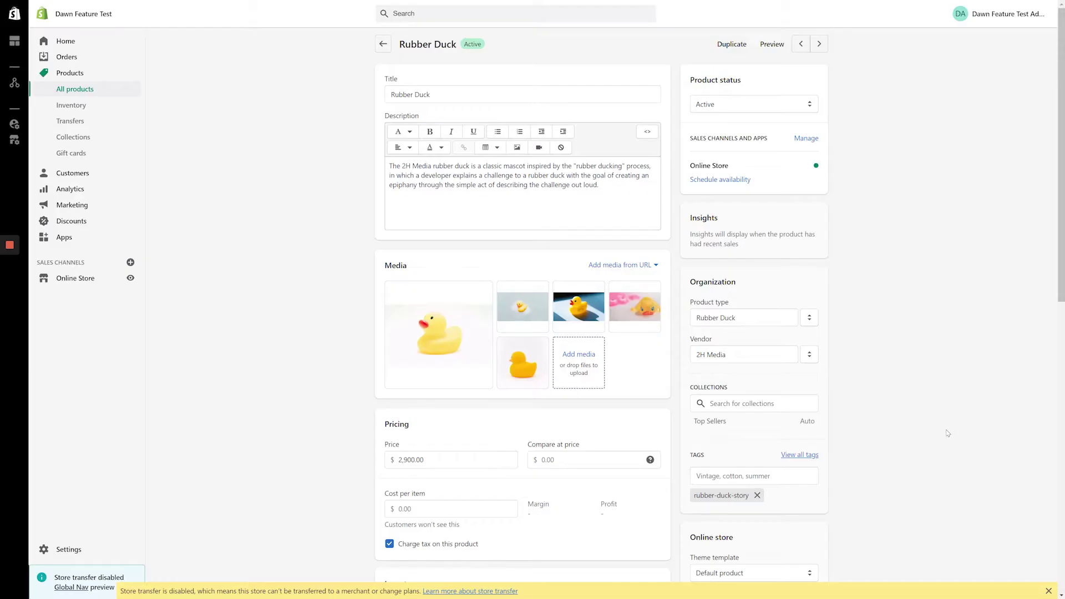
# Scroll to the Rubber Duck's Metafields card and show all of its metafields.
pyautogui.scroll(-10, 947, 432)
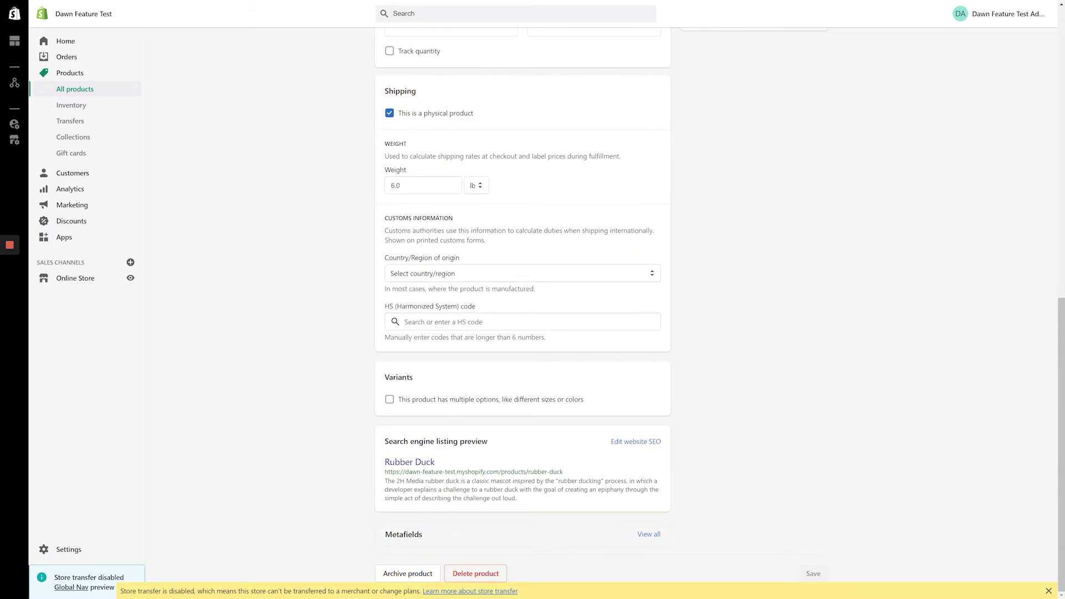
pyautogui.click(652, 533)
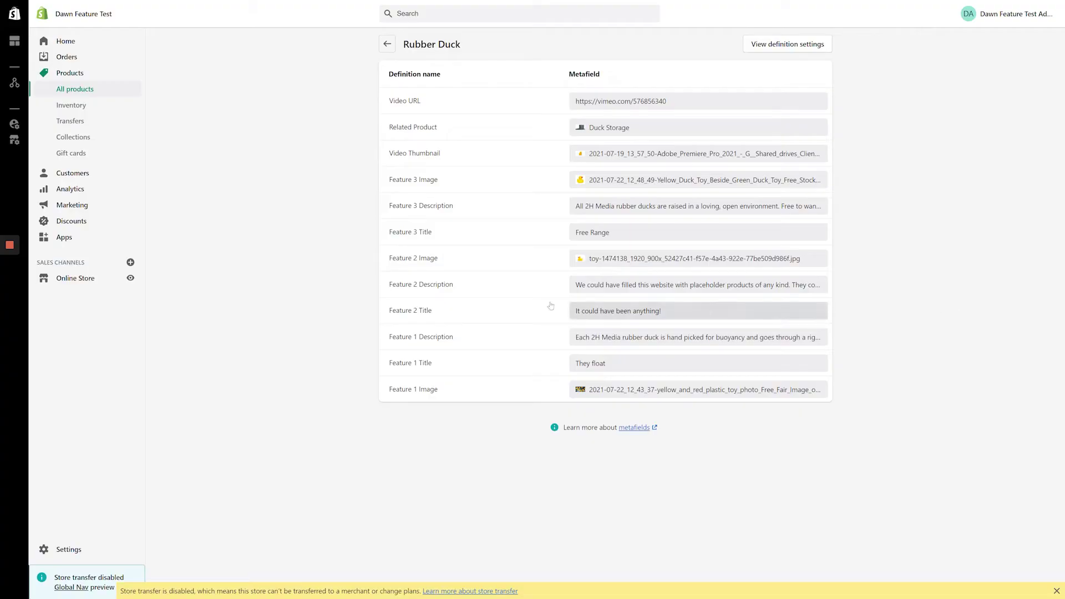
# Create a product template named 'Product With Story' based on the Default product template.
pyautogui.click(72, 277)
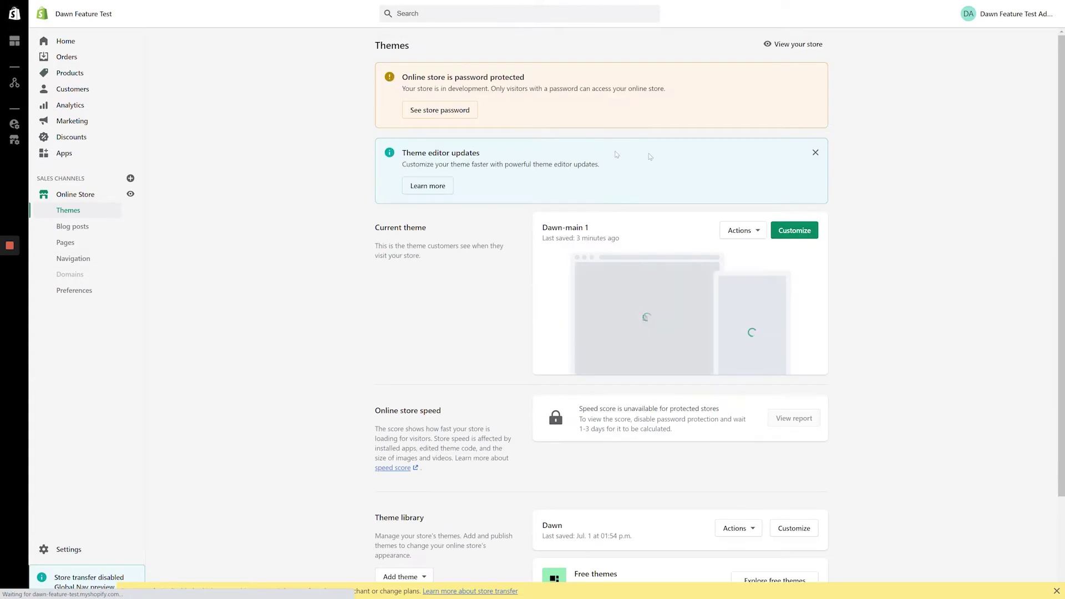
pyautogui.click(804, 232)
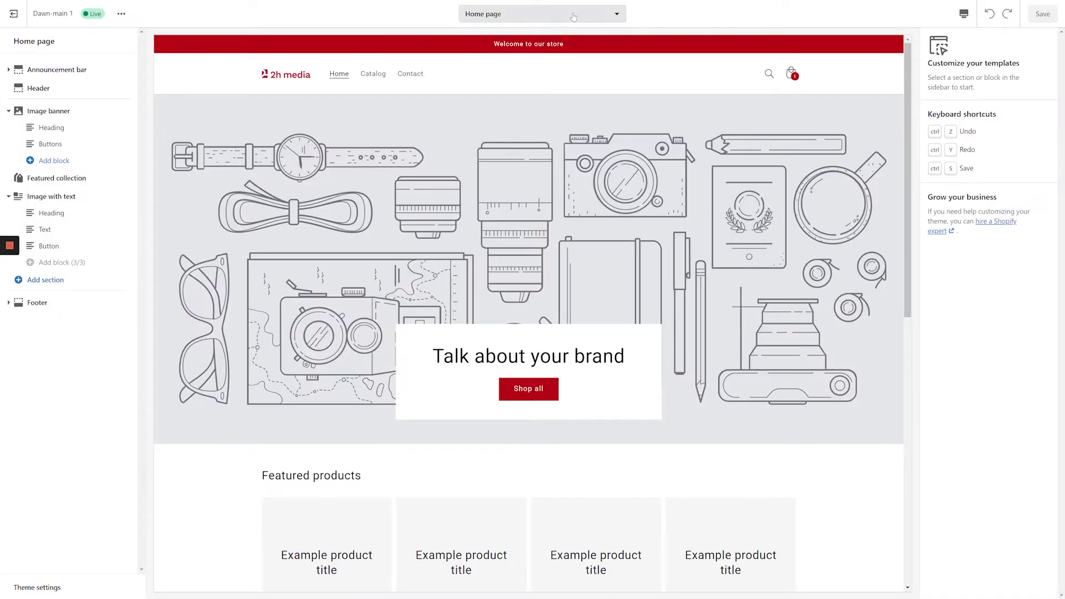
pyautogui.click(573, 15)
pyautogui.click(544, 105)
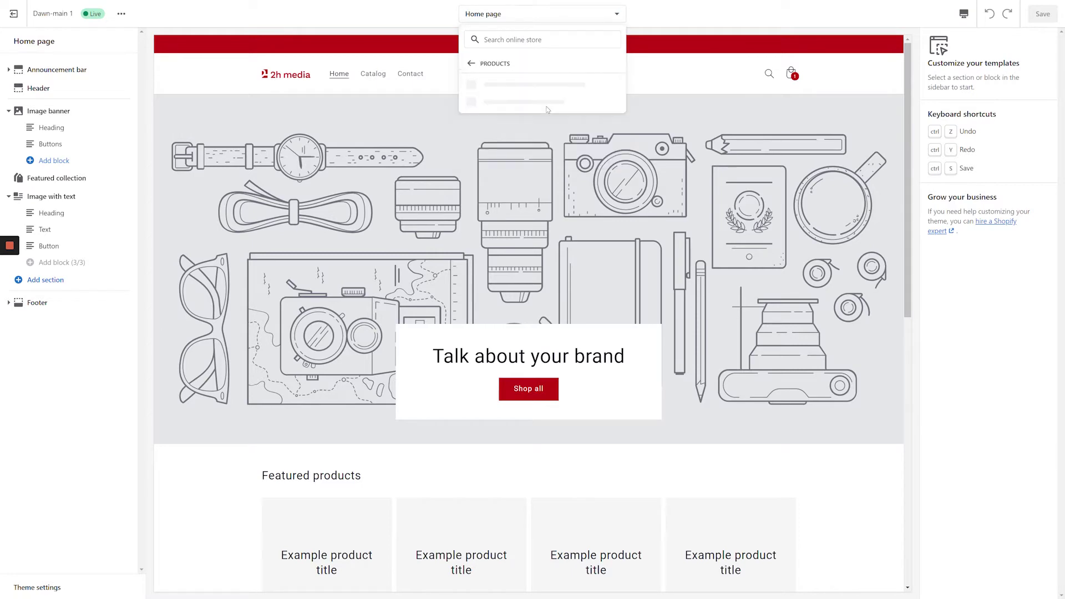
pyautogui.click(546, 109)
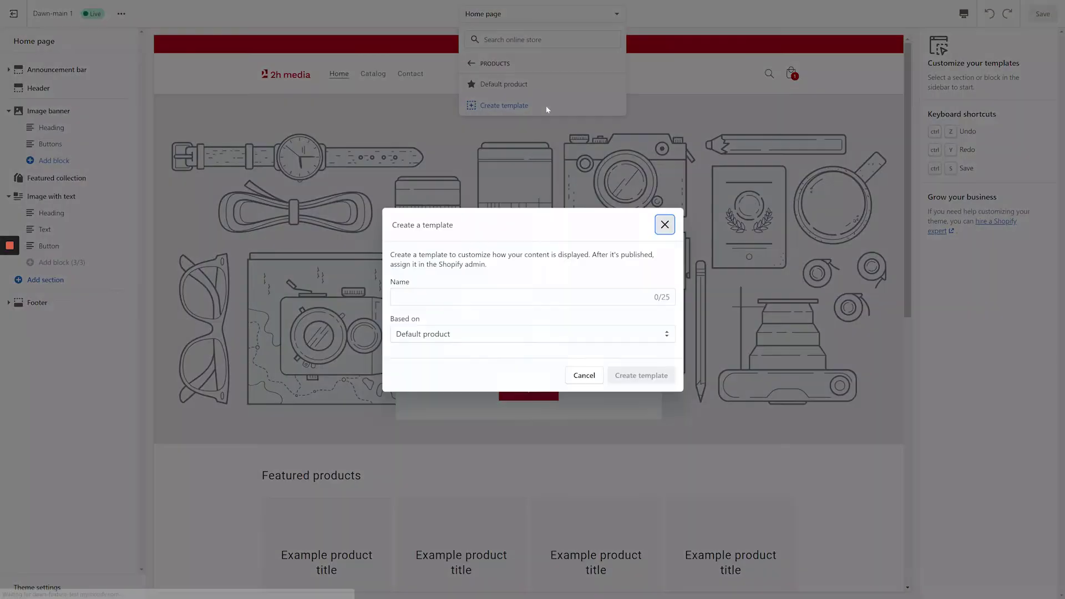
pyautogui.write('Produ')
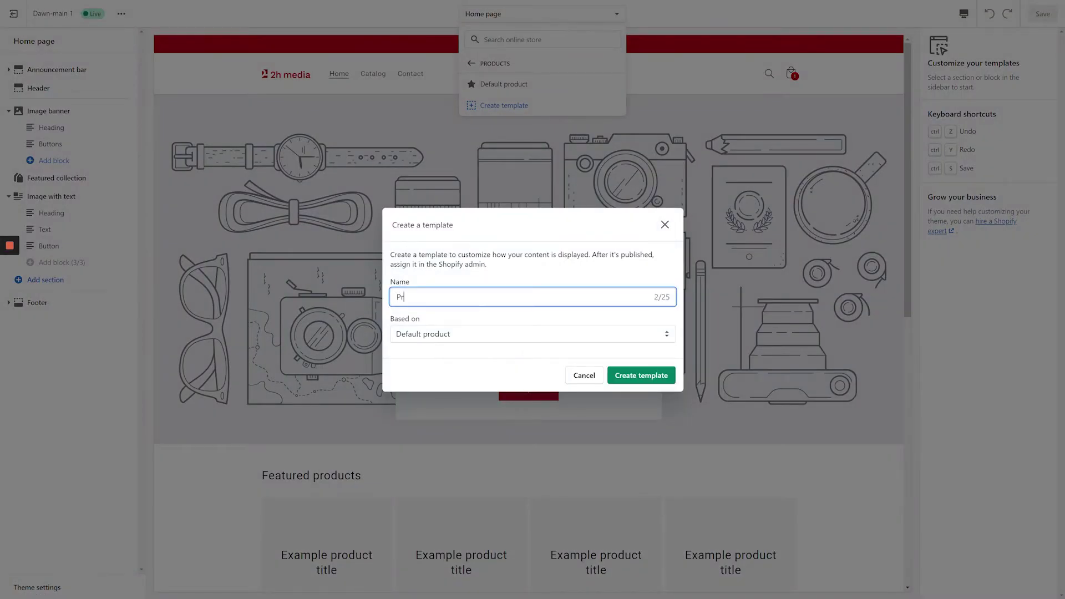
pyautogui.write('ct With Story')
pyautogui.click(637, 370)
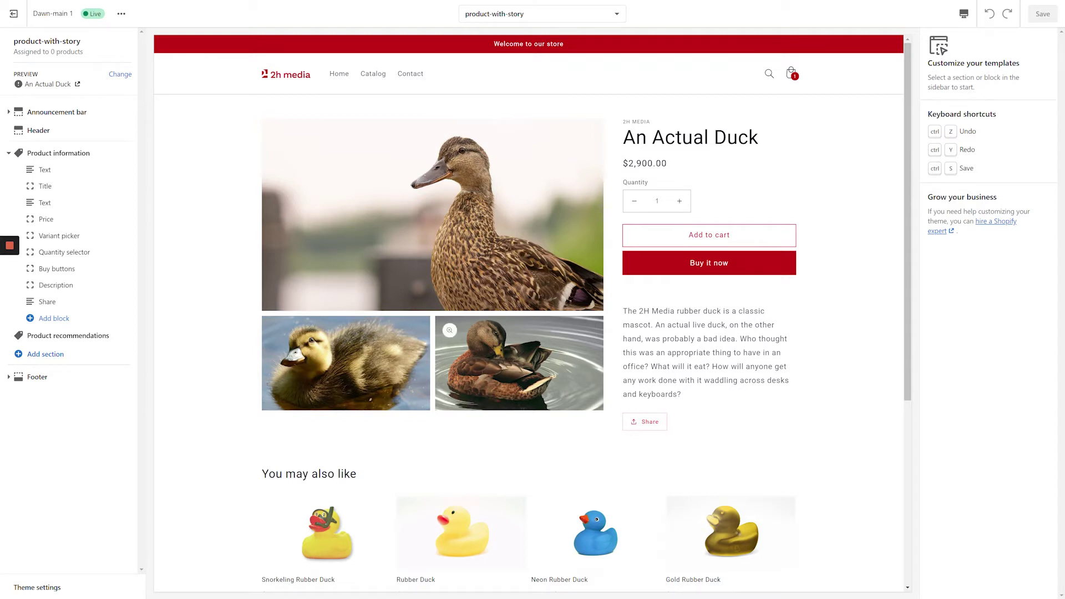
# Switch the template's preview product from An Actual Duck to Rubber Duck.
pyautogui.click(119, 75)
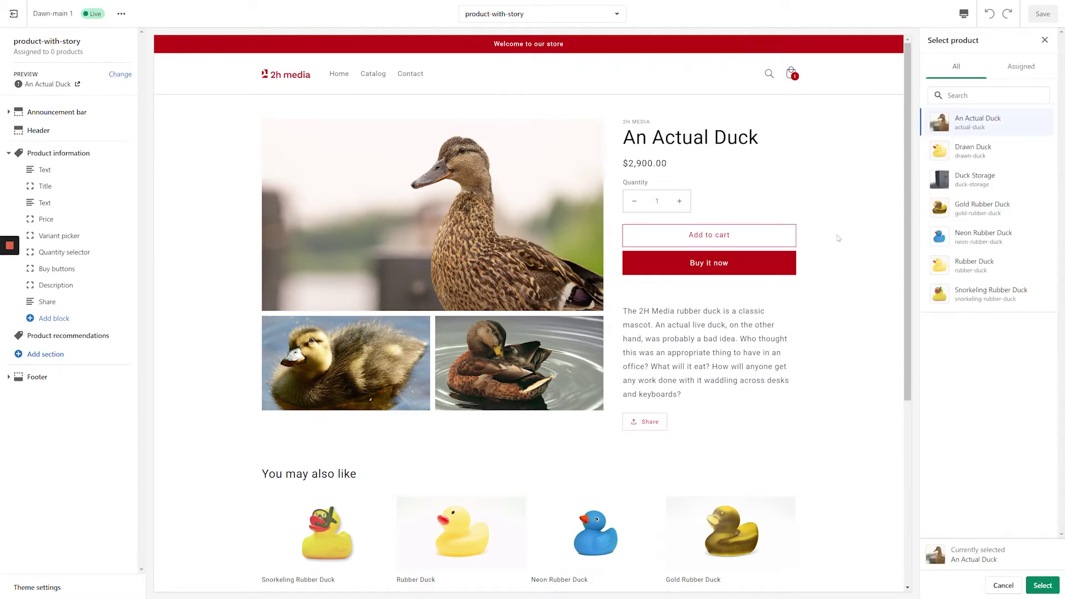
pyautogui.click(965, 267)
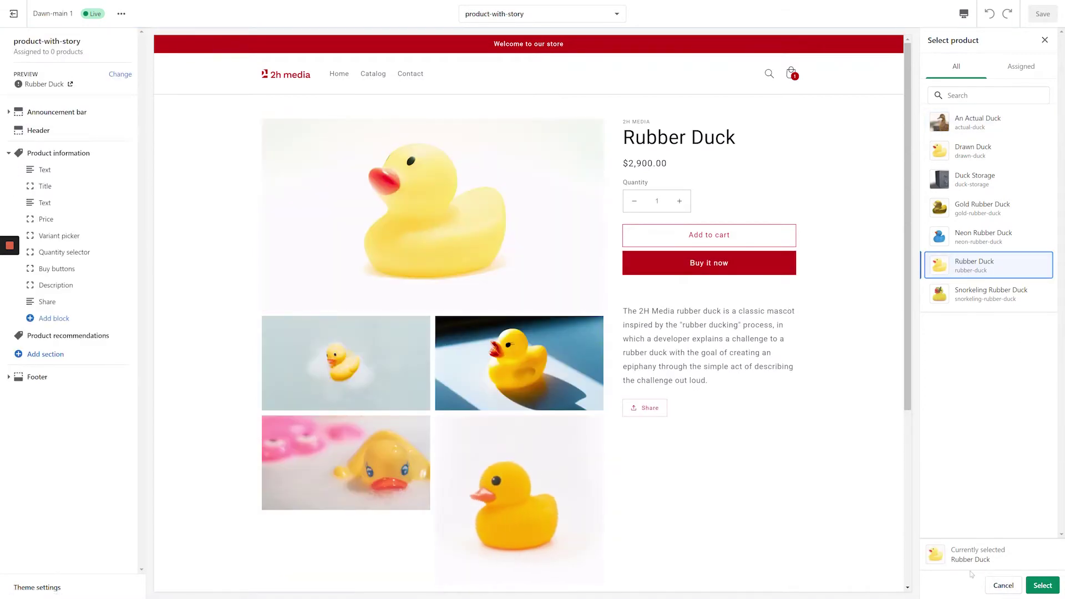
pyautogui.click(1050, 584)
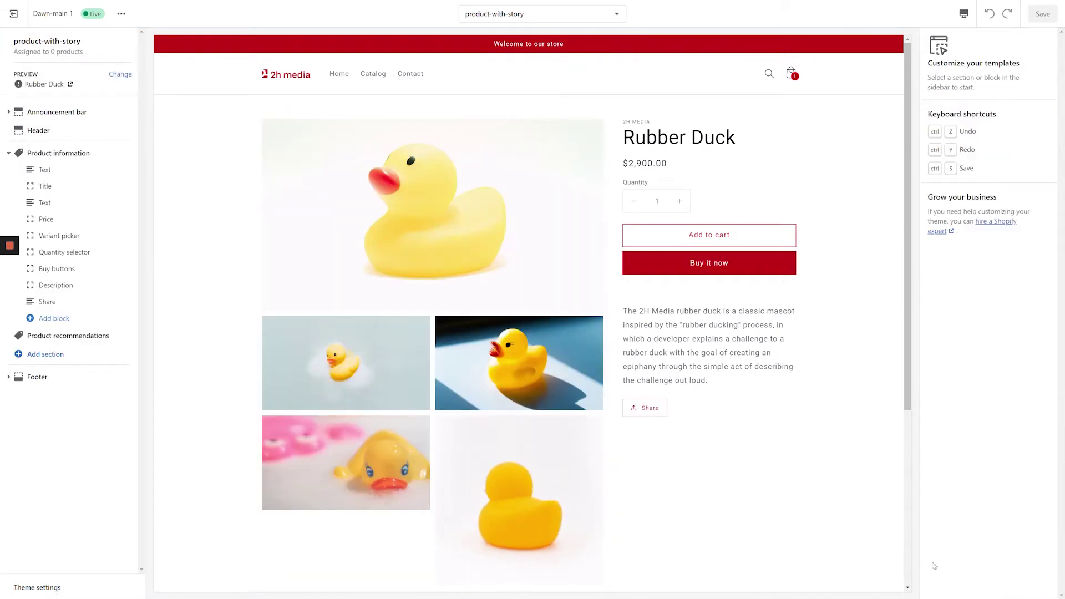
pyautogui.click(54, 360)
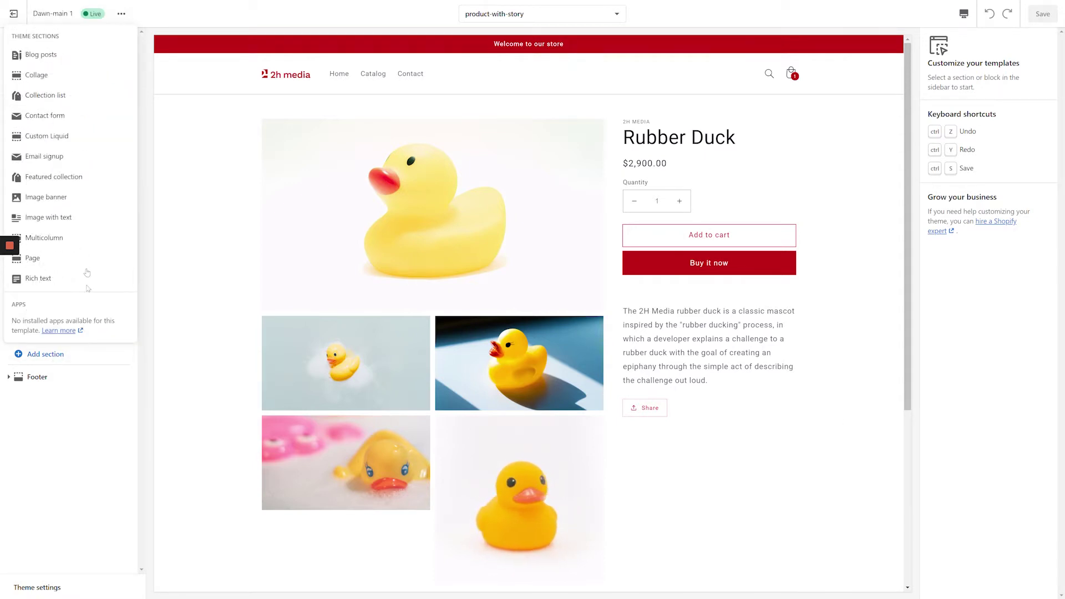
# Add an Image banner section with its first image connected to the Feature 1 Image metafield.
pyautogui.click(64, 204)
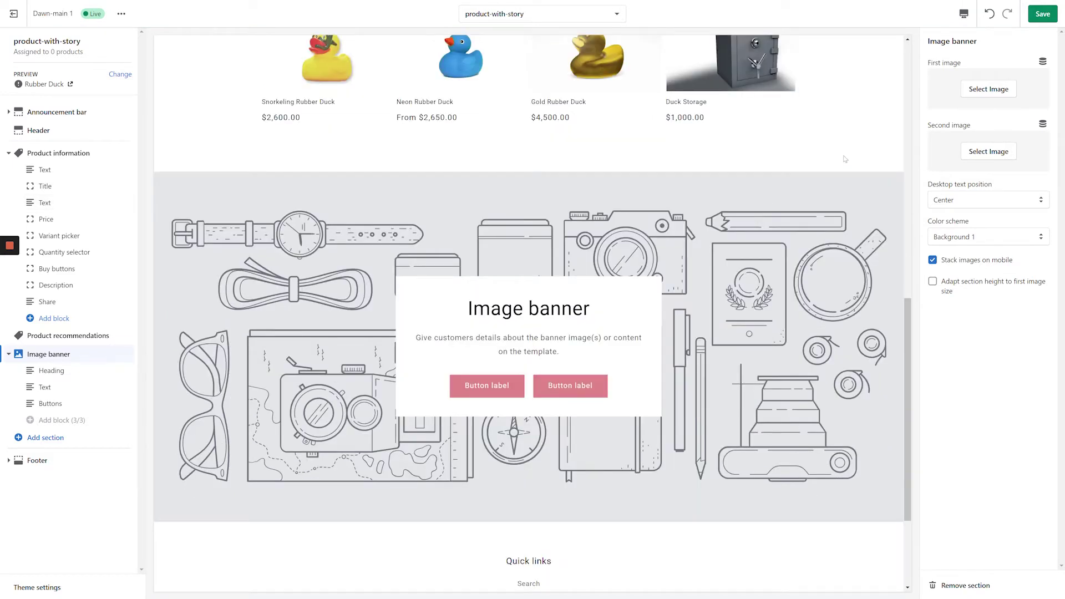
pyautogui.click(1042, 61)
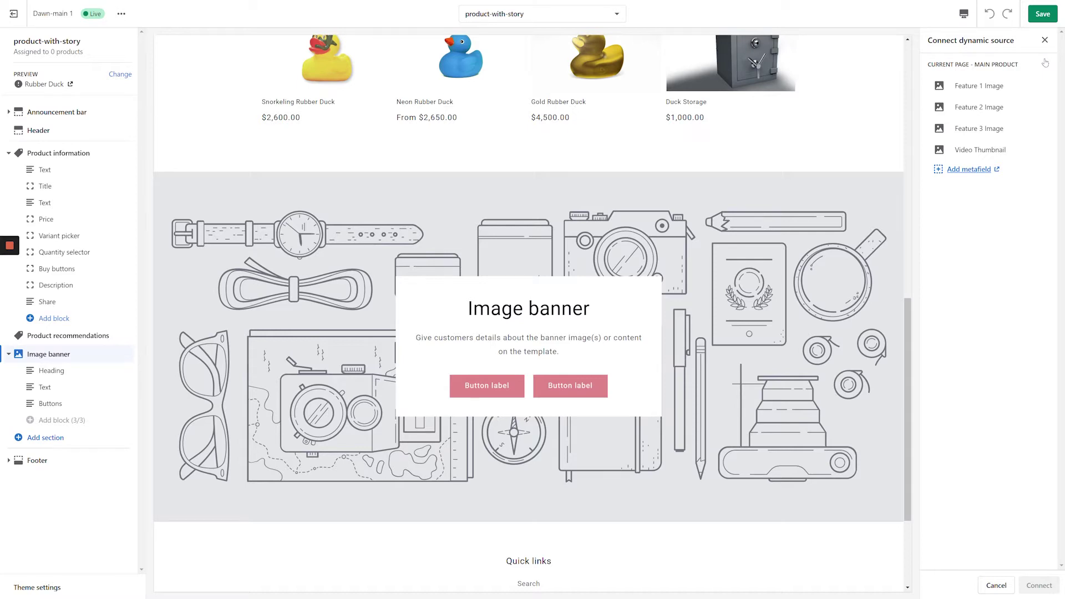
pyautogui.click(1000, 91)
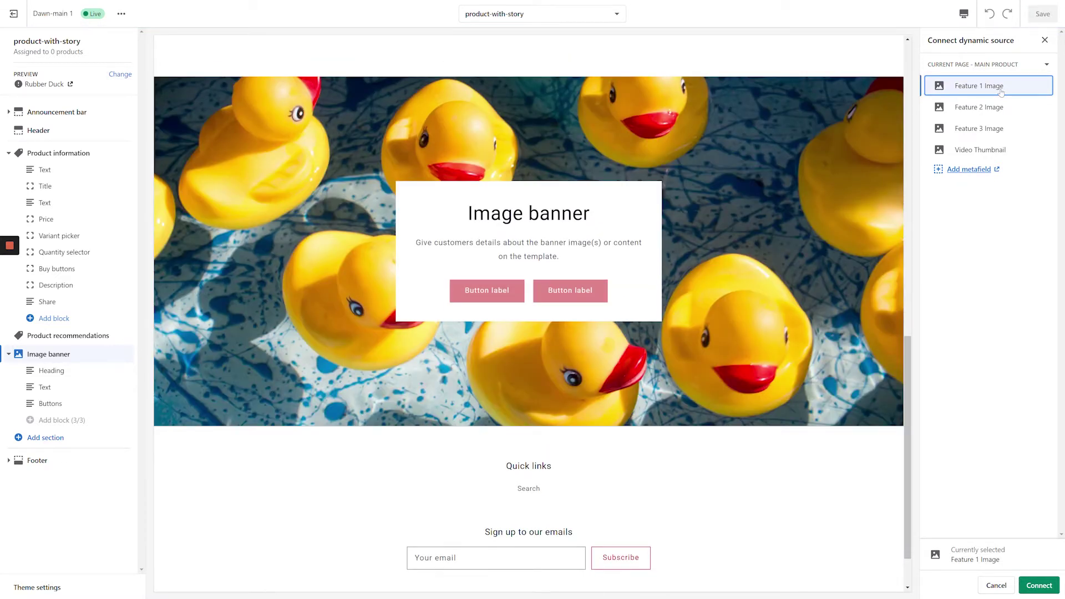
pyautogui.click(1032, 590)
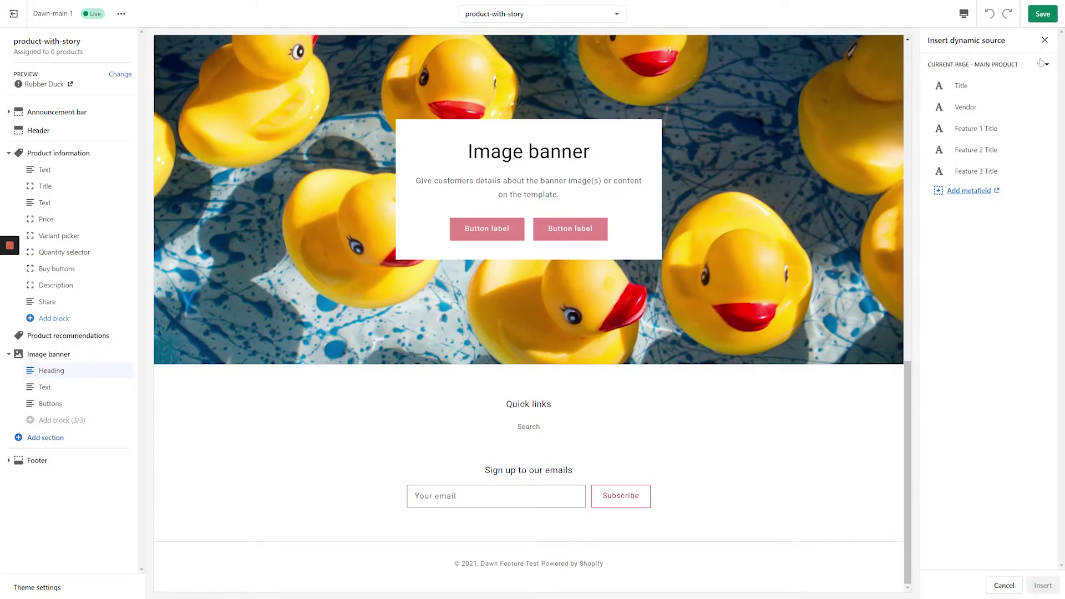
# Fill the banner heading from Feature 1 Title and delete the leftover 'Image banner' text.
pyautogui.click(974, 128)
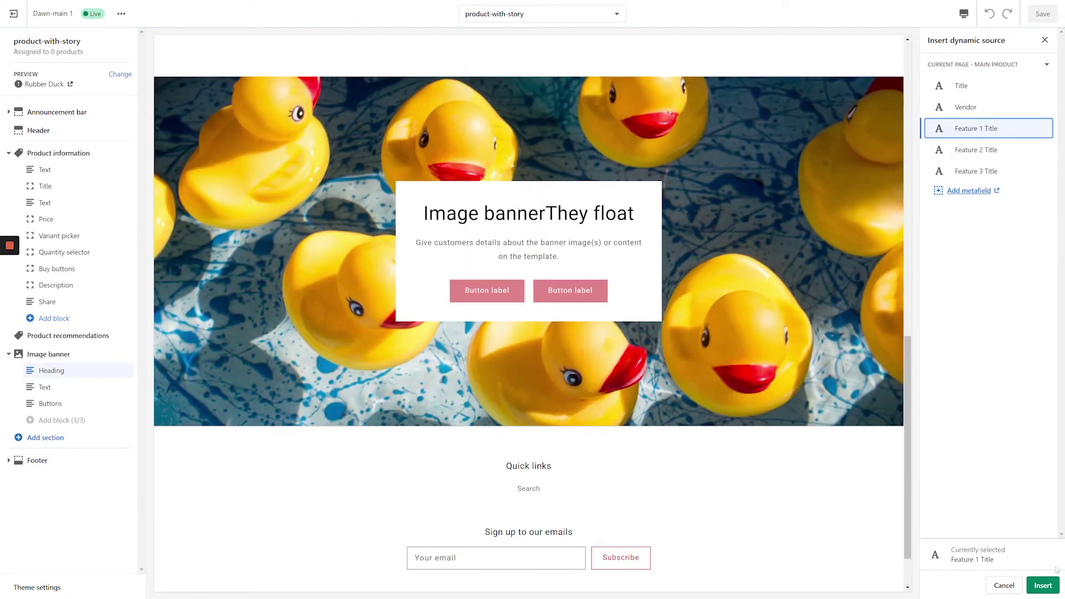
pyautogui.click(1042, 585)
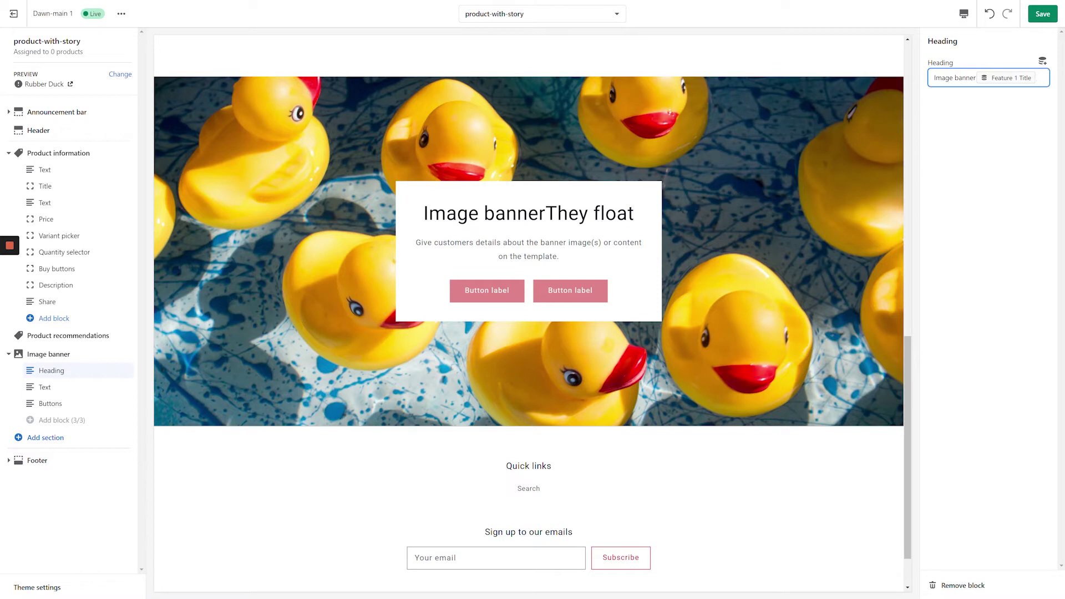
pyautogui.tripleClick(947, 78)
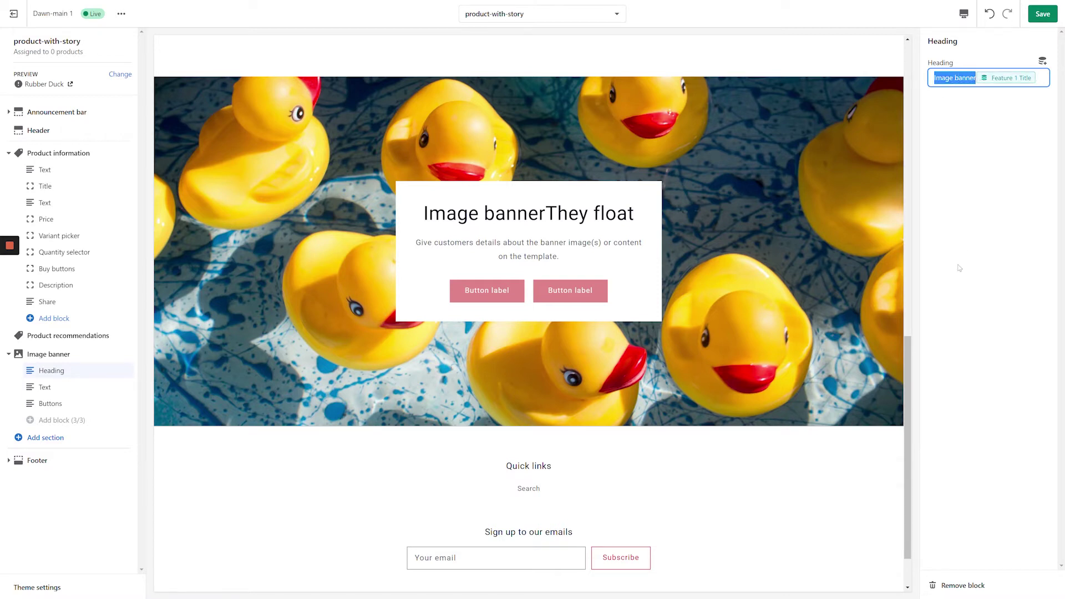
pyautogui.press('BackSpace')
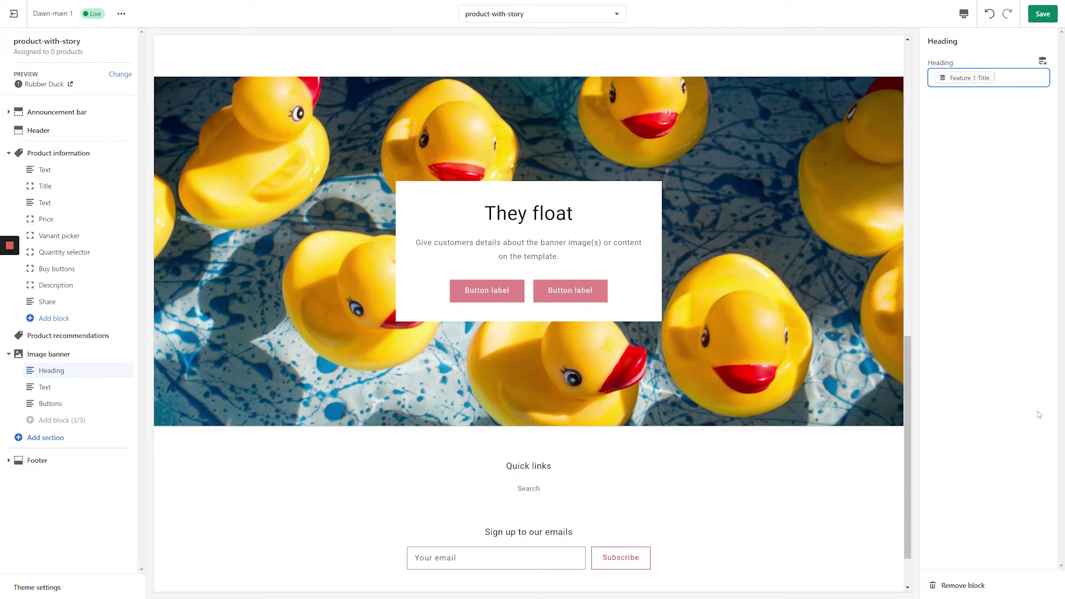
pyautogui.click(56, 387)
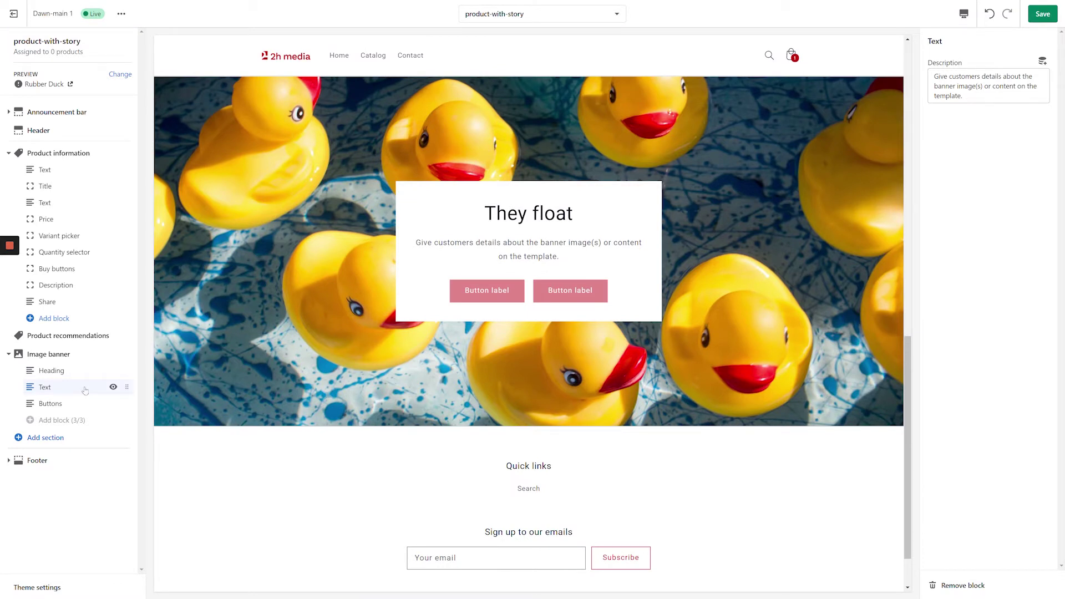
# Replace the banner's placeholder description with the Feature 1 Description metafield.
pyautogui.click(987, 86)
pyautogui.hotkey('ctrl', 'a')
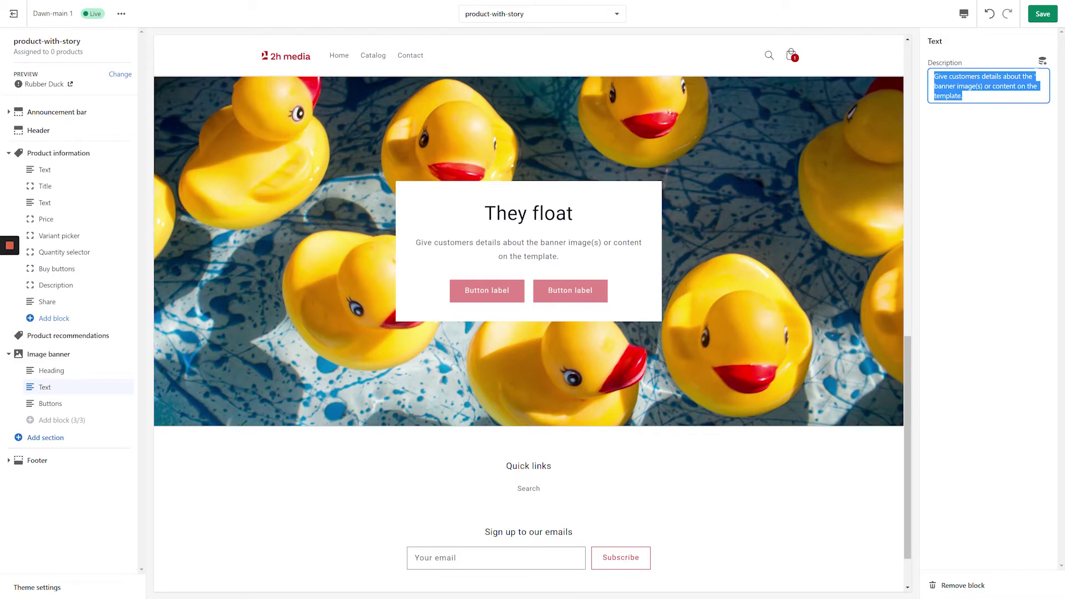
pyautogui.click(1042, 61)
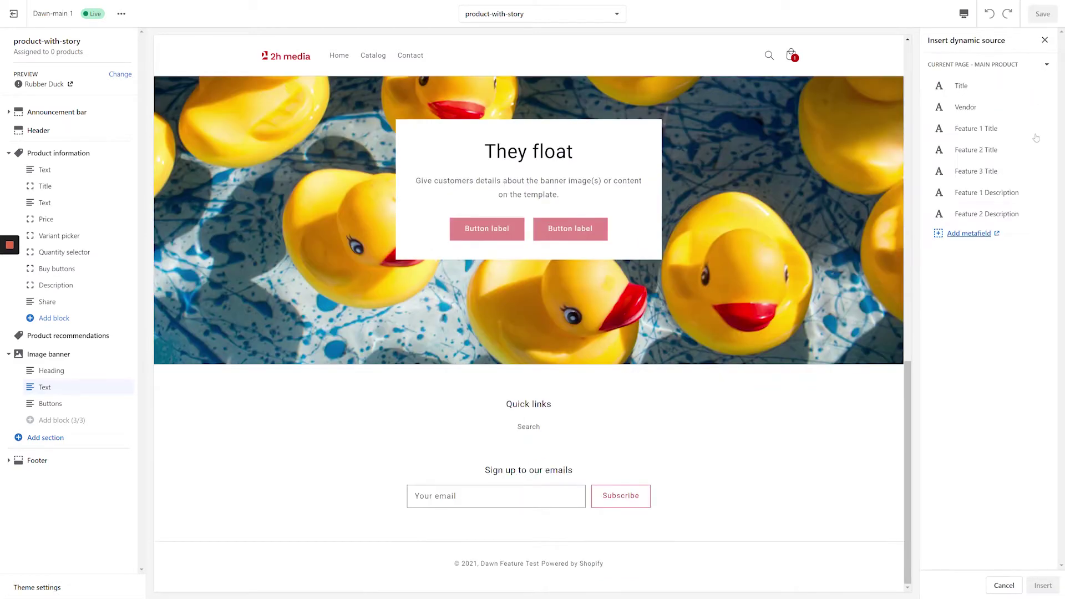
pyautogui.click(996, 195)
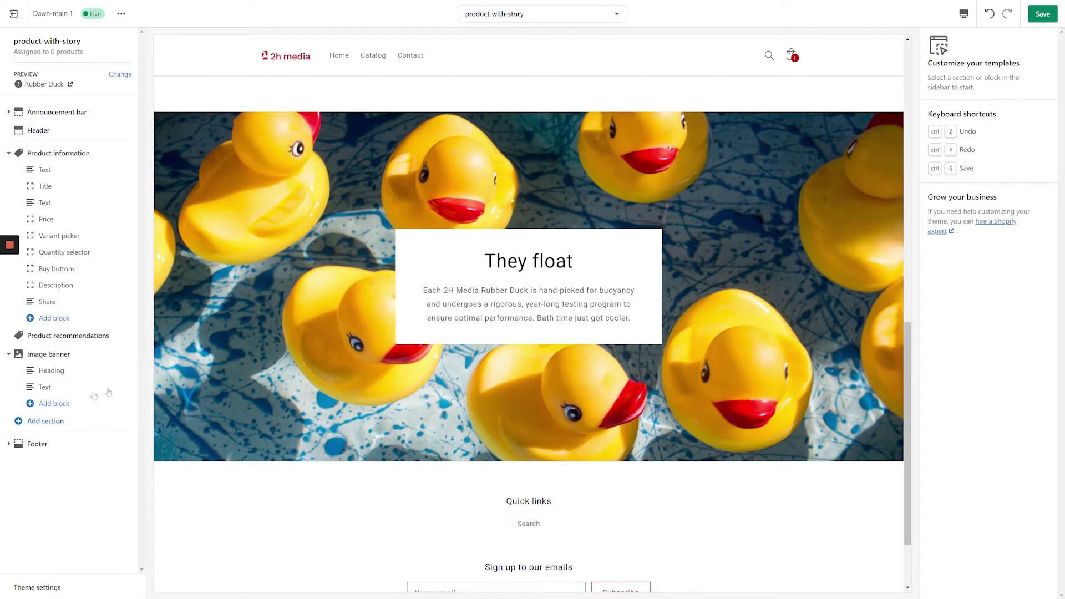
pyautogui.click(43, 423)
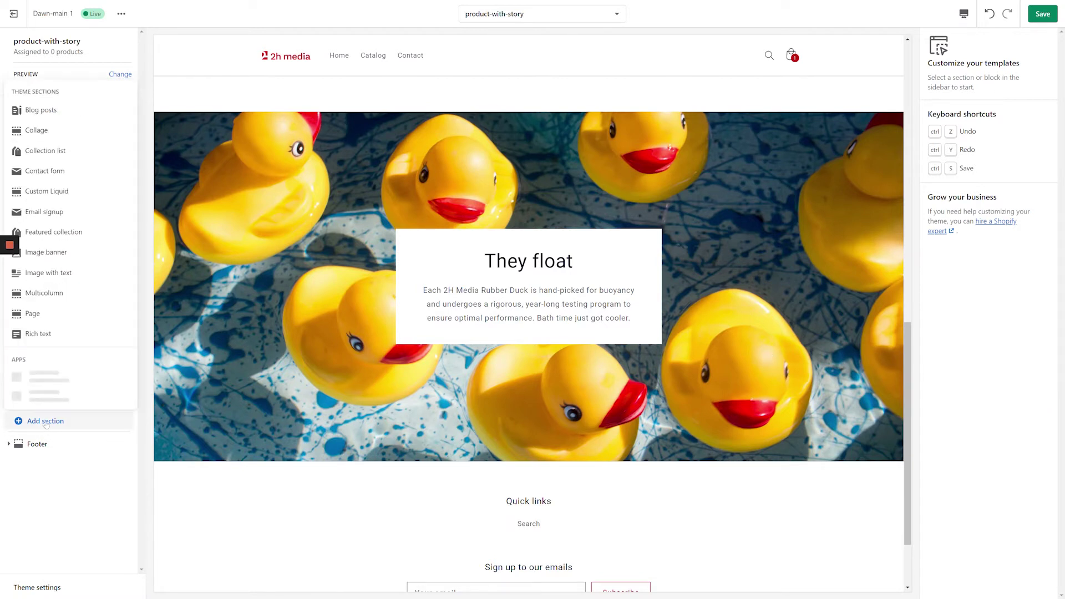
# Add an Image with text section whose image connects to the Feature 2 Image metafield.
pyautogui.click(70, 279)
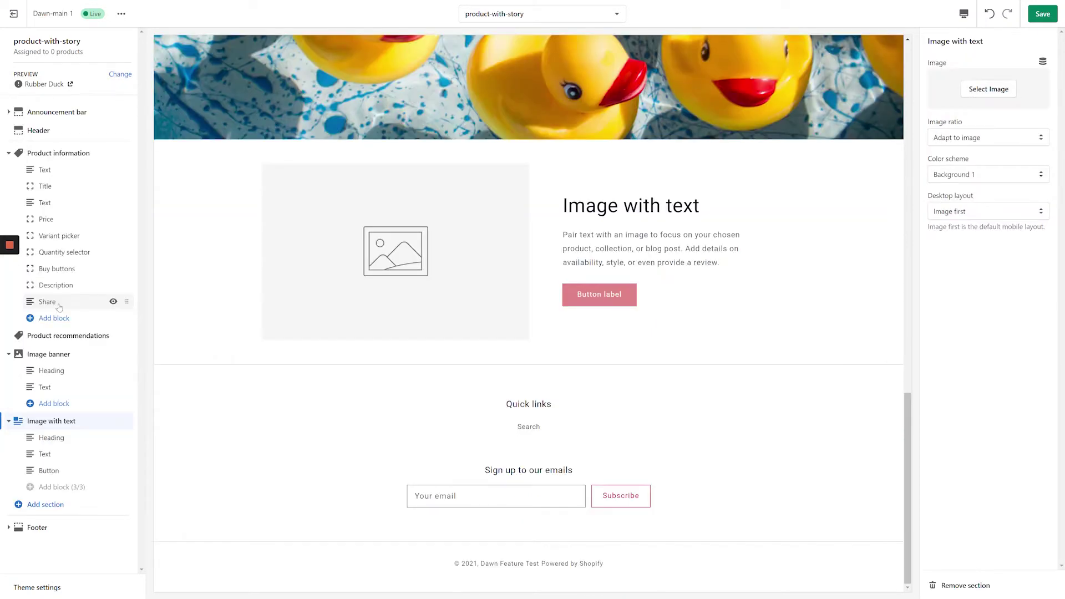
pyautogui.click(1041, 62)
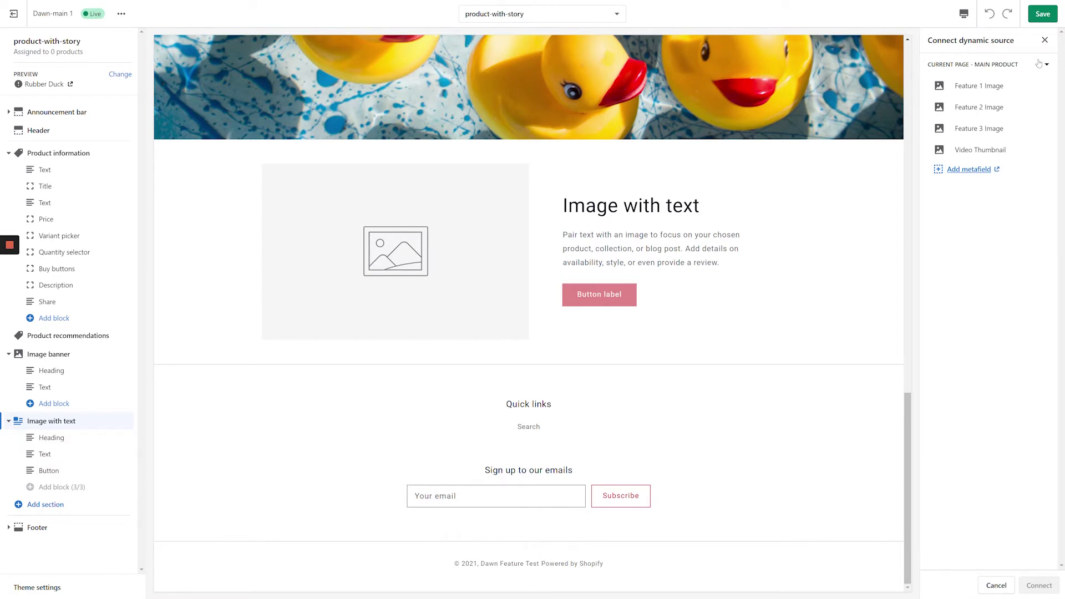
pyautogui.click(985, 115)
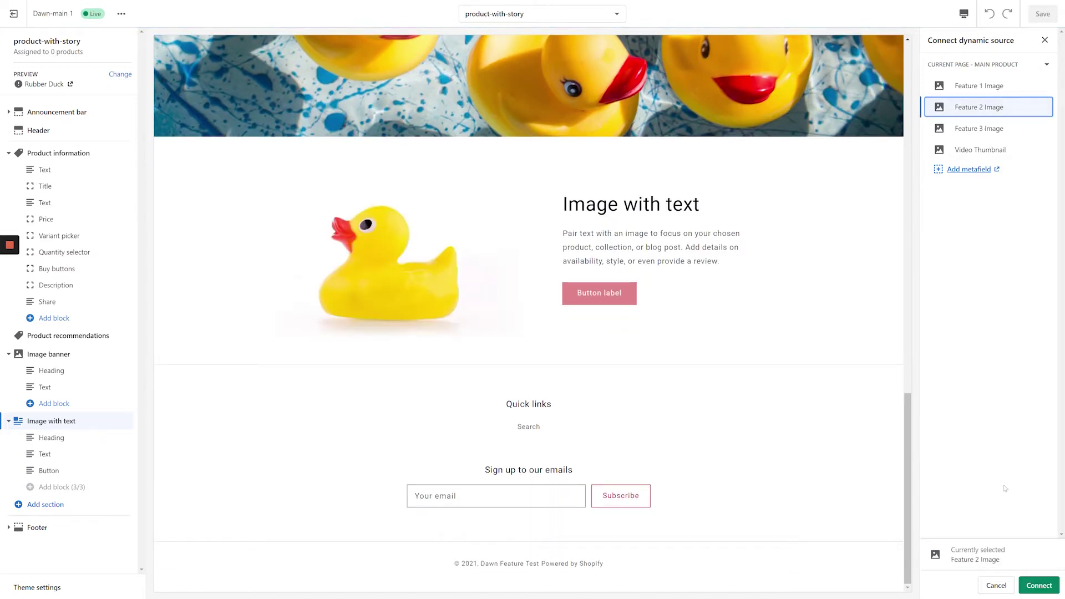
pyautogui.click(1034, 585)
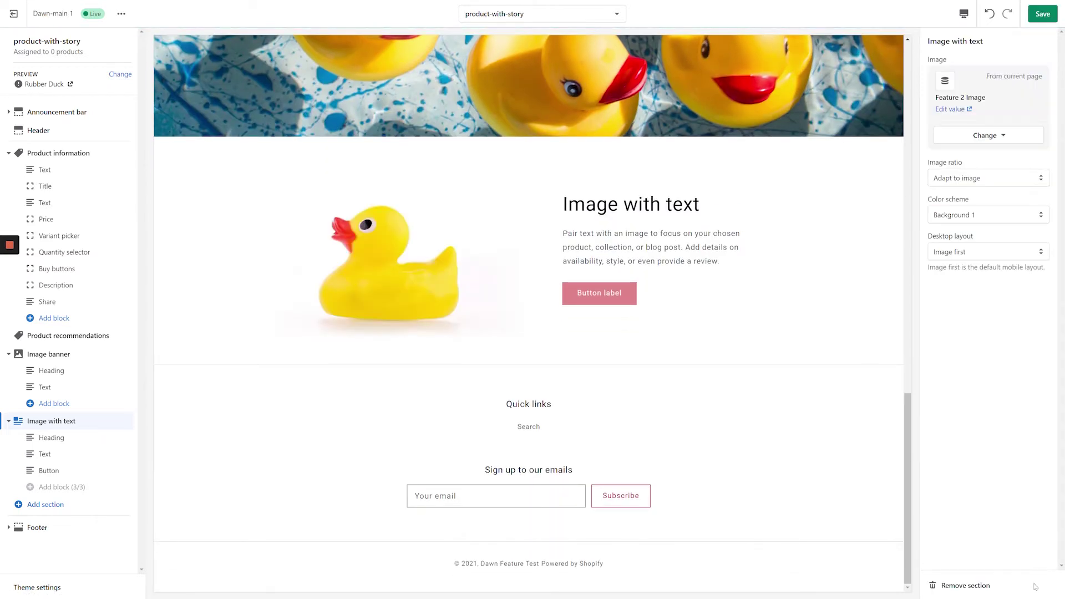
pyautogui.click(46, 441)
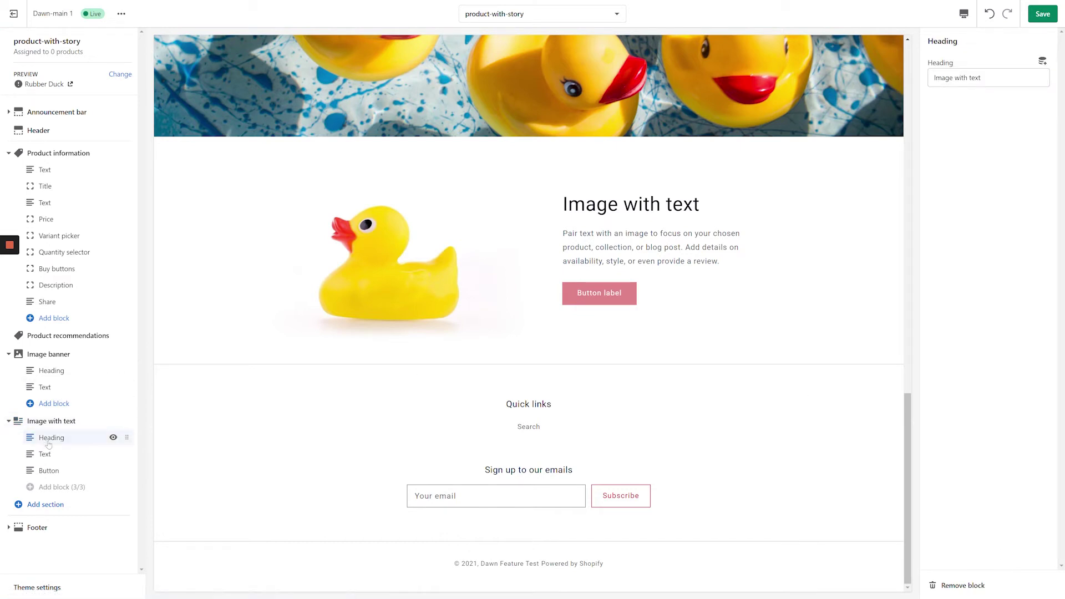
# Replace the Image with text placeholder heading with the Feature 2 Title metafield.
pyautogui.moveTo(983, 78); pyautogui.dragTo(916, 79)
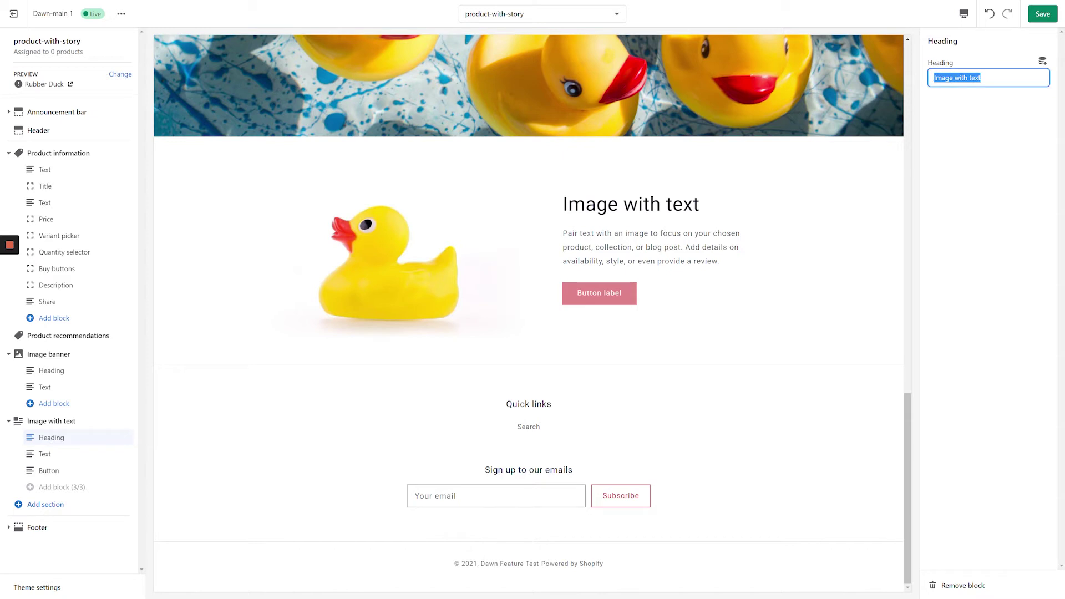
pyautogui.click(1041, 62)
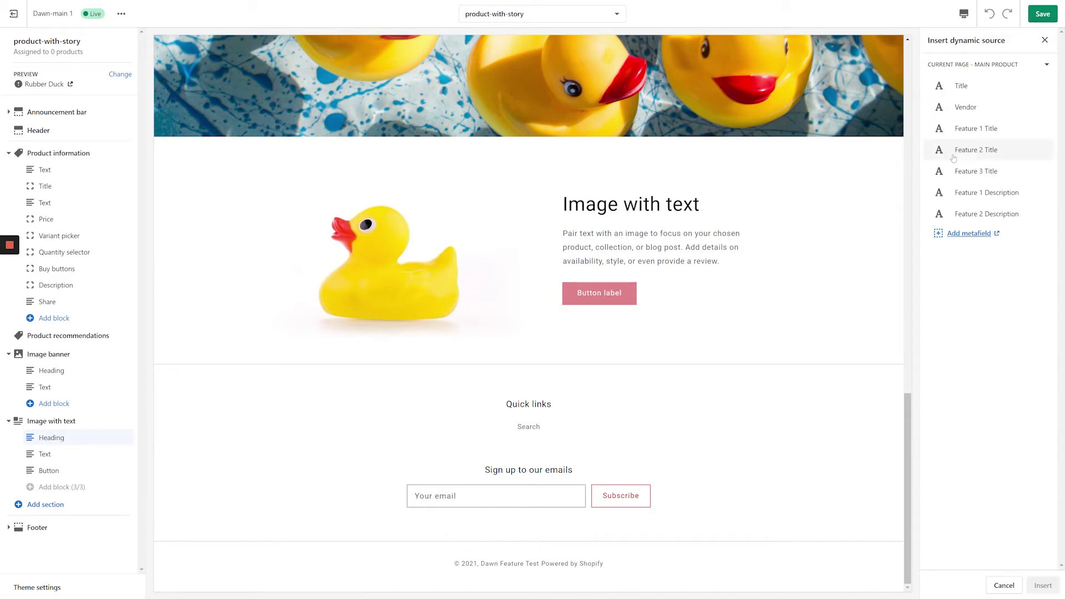
pyautogui.click(972, 153)
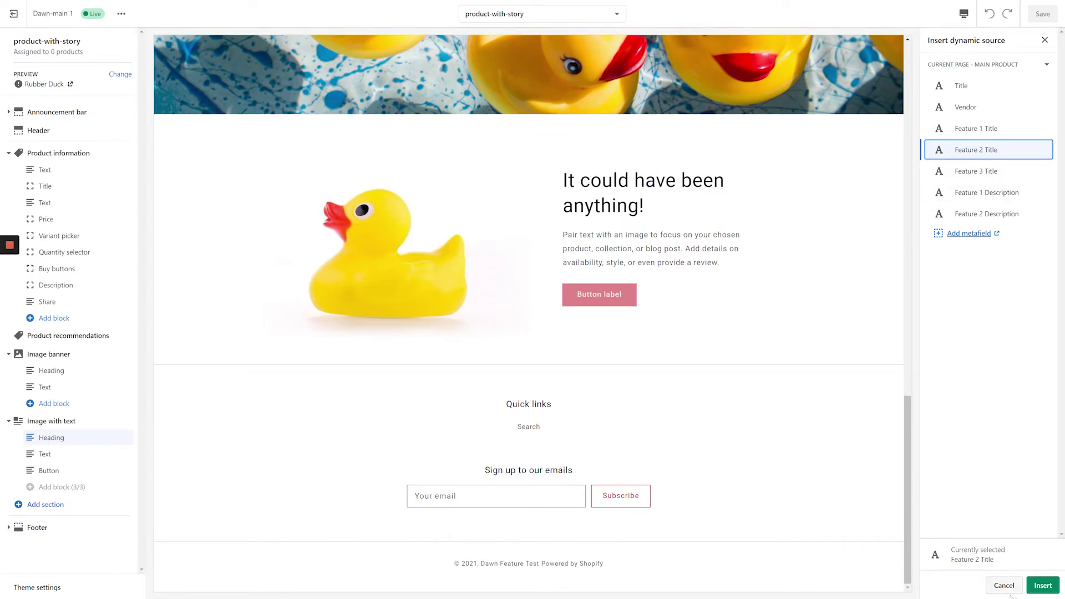
pyautogui.click(1042, 585)
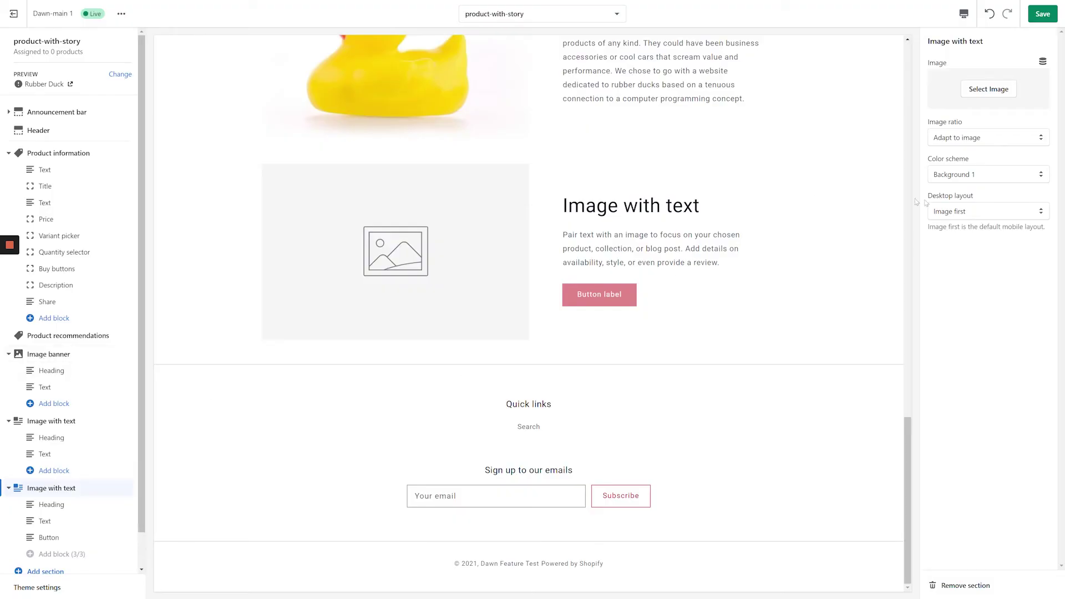
# Set the second Image with text section's desktop layout to place the image second.
pyautogui.click(952, 222)
pyautogui.click(949, 237)
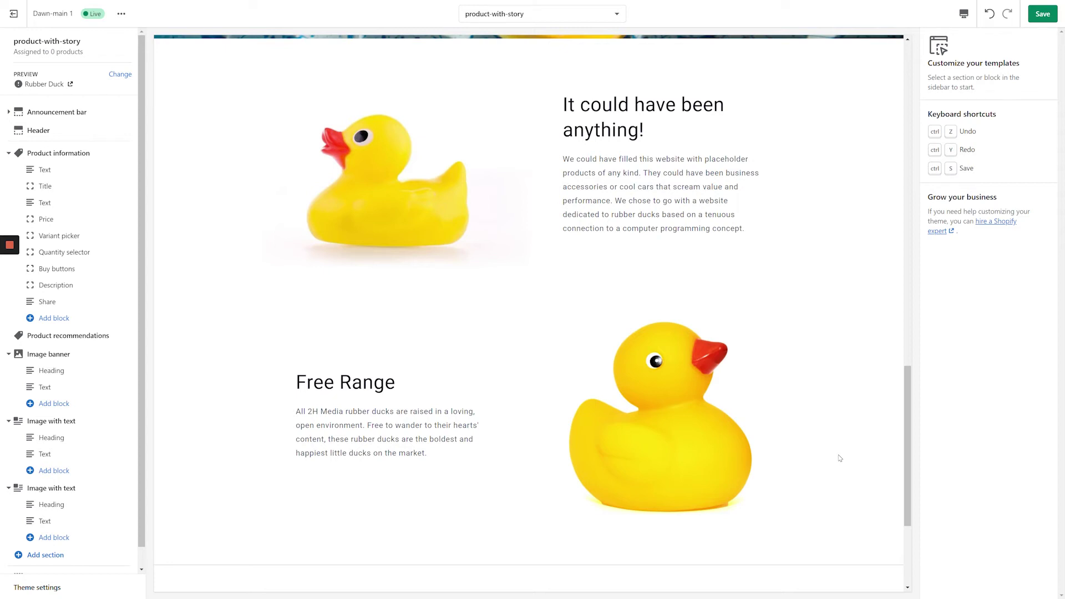
pyautogui.click(75, 560)
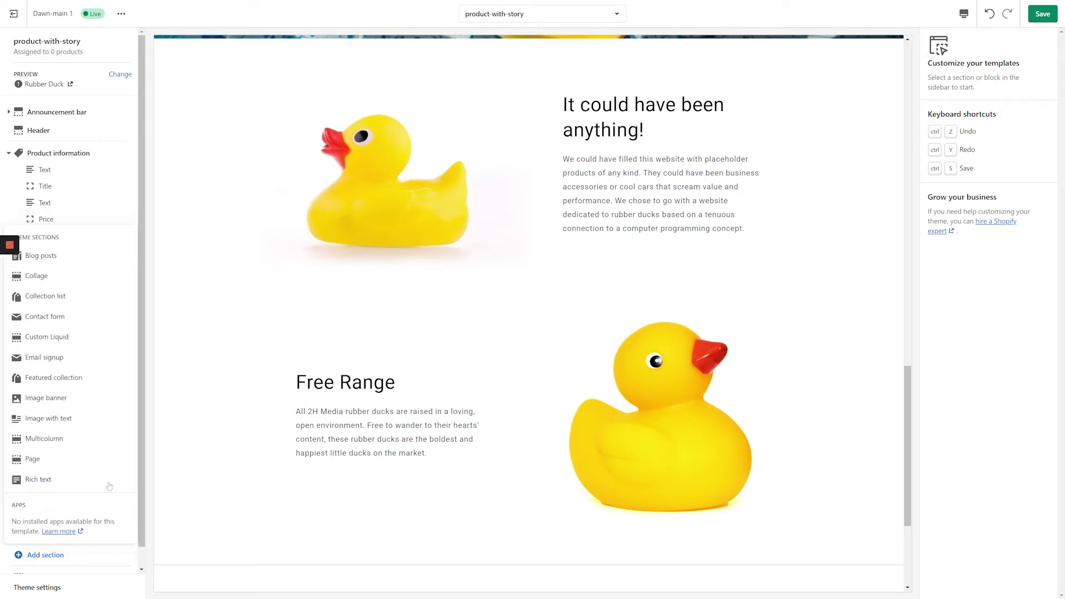
# Add a Collage section and change its heading to 'This is where the fun begins'.
pyautogui.click(76, 276)
pyautogui.tripleClick(943, 78)
pyautogui.write('This is where the fun begins')
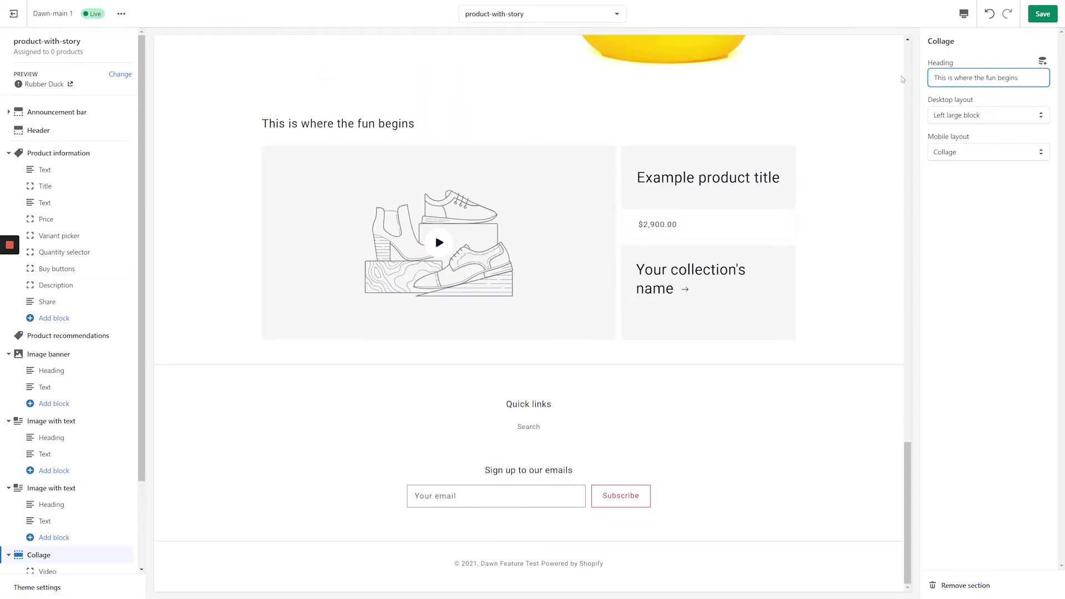
pyautogui.scroll(-2, 108, 548)
pyautogui.click(109, 469)
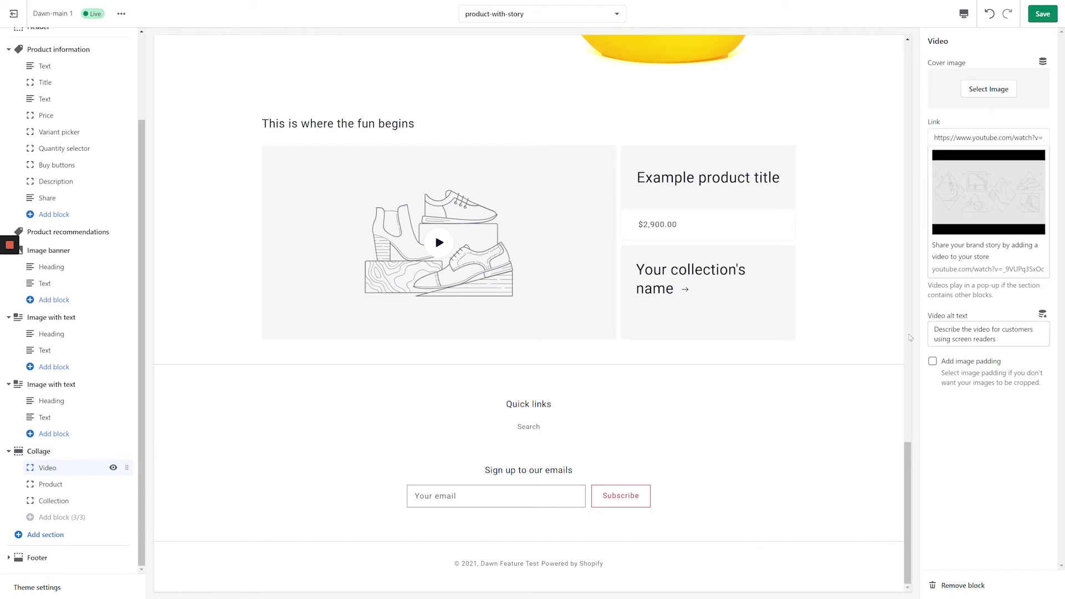
# Link the collage video's cover image to the product's Video Thumbnail metafield.
pyautogui.click(1013, 138)
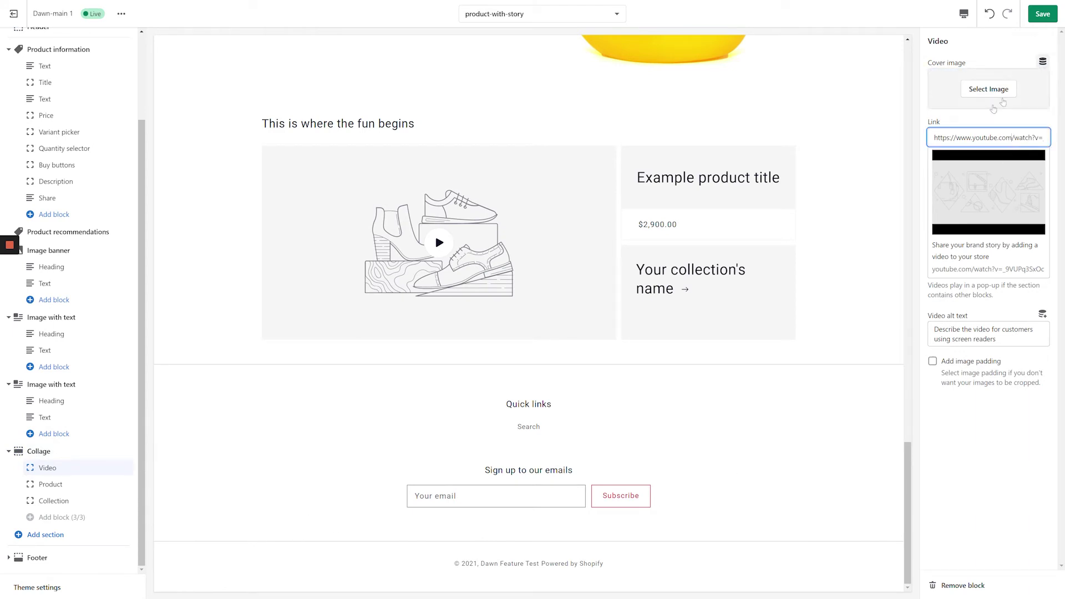
pyautogui.hotkey('ctrl', 'a')
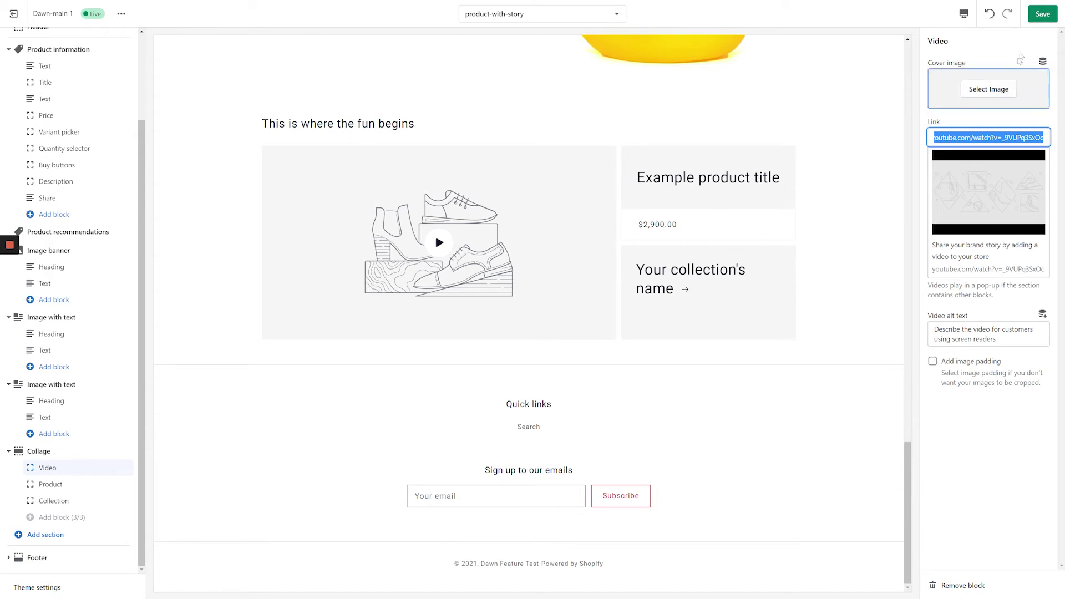
pyautogui.click(1043, 61)
pyautogui.click(1031, 150)
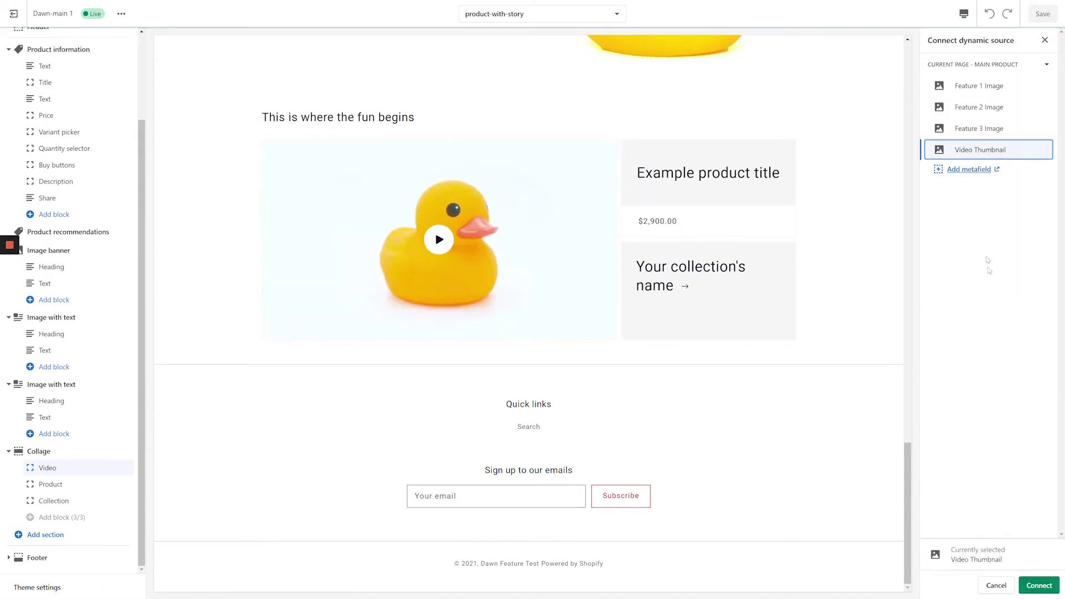
pyautogui.click(1031, 585)
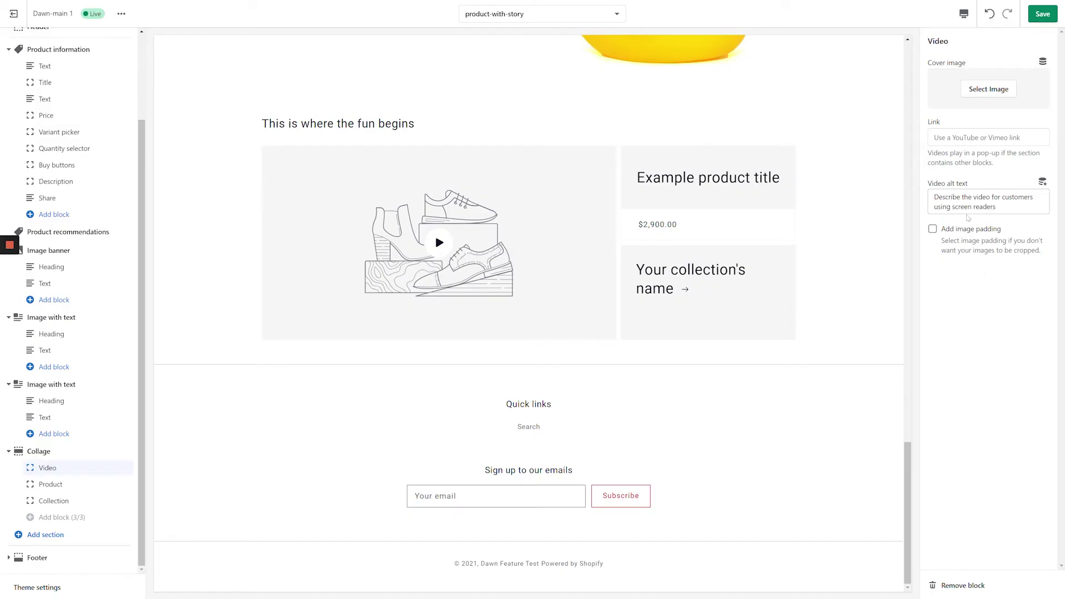
# Choose a duck photo from the library as the collage video's cover image.
pyautogui.click(980, 89)
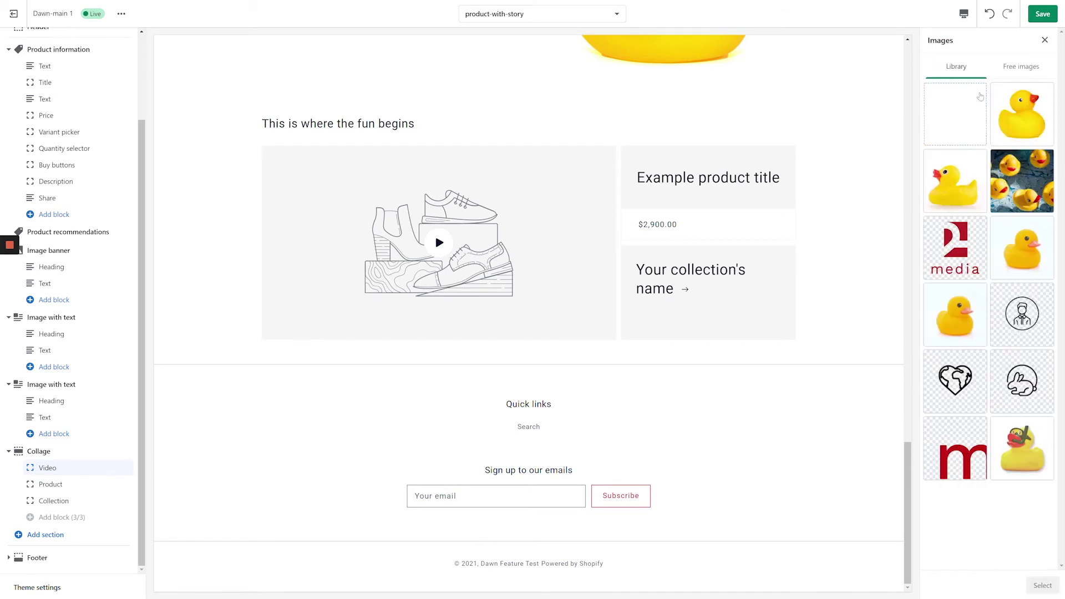
pyautogui.click(1021, 248)
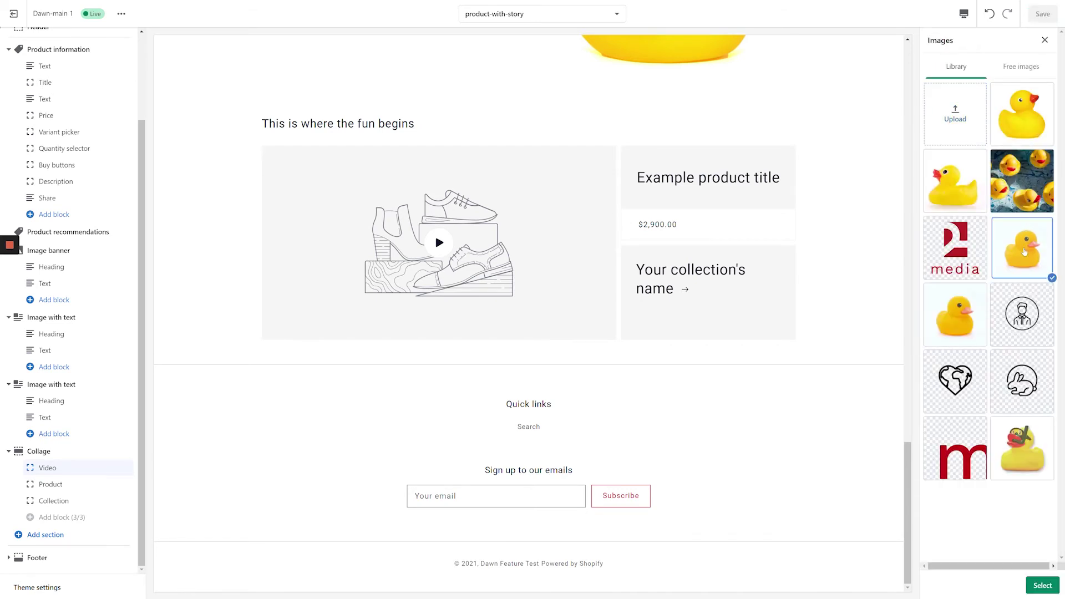
pyautogui.click(1040, 585)
# Paste the Vimeo rubber duck video URL into the video's Link field.
pyautogui.click(987, 197)
pyautogui.write('https://vimeo.com/576856340')
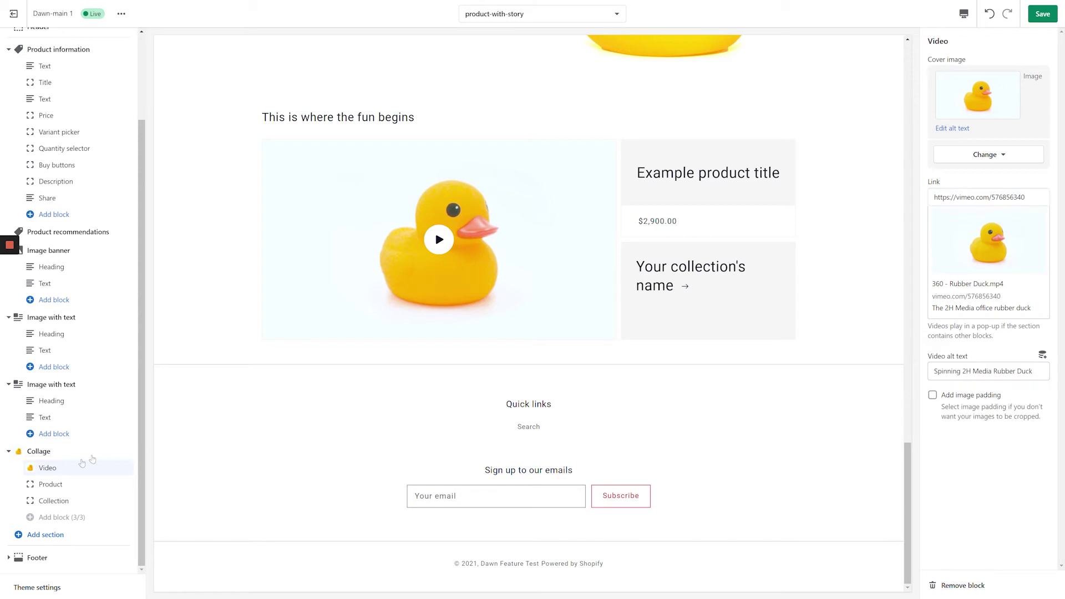
pyautogui.click(59, 486)
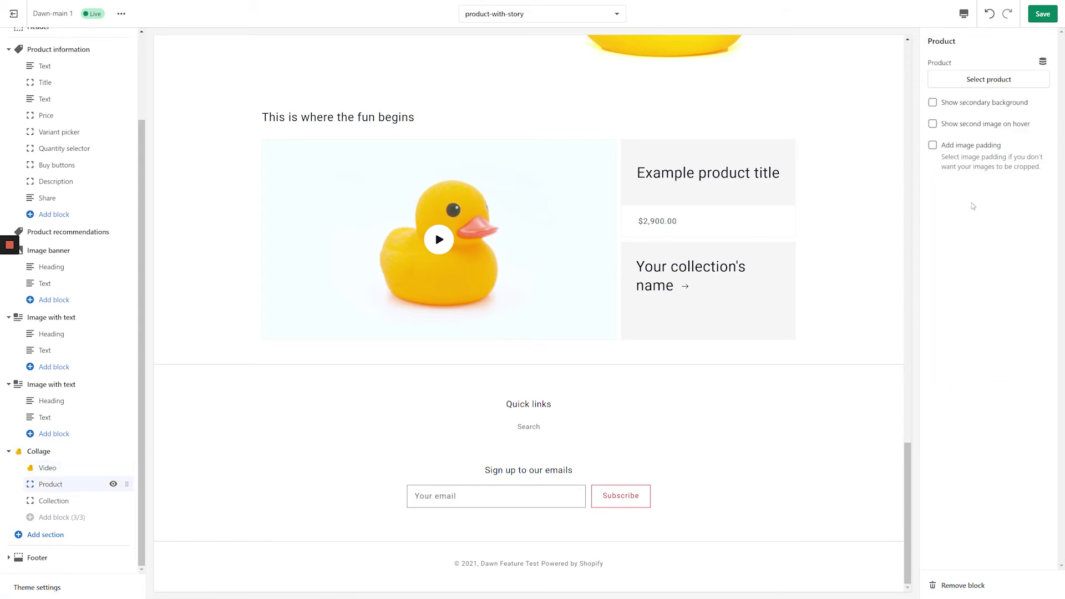
# Connect the collage's product block to the Related Product metafield, showing Duck Storage.
pyautogui.click(1045, 63)
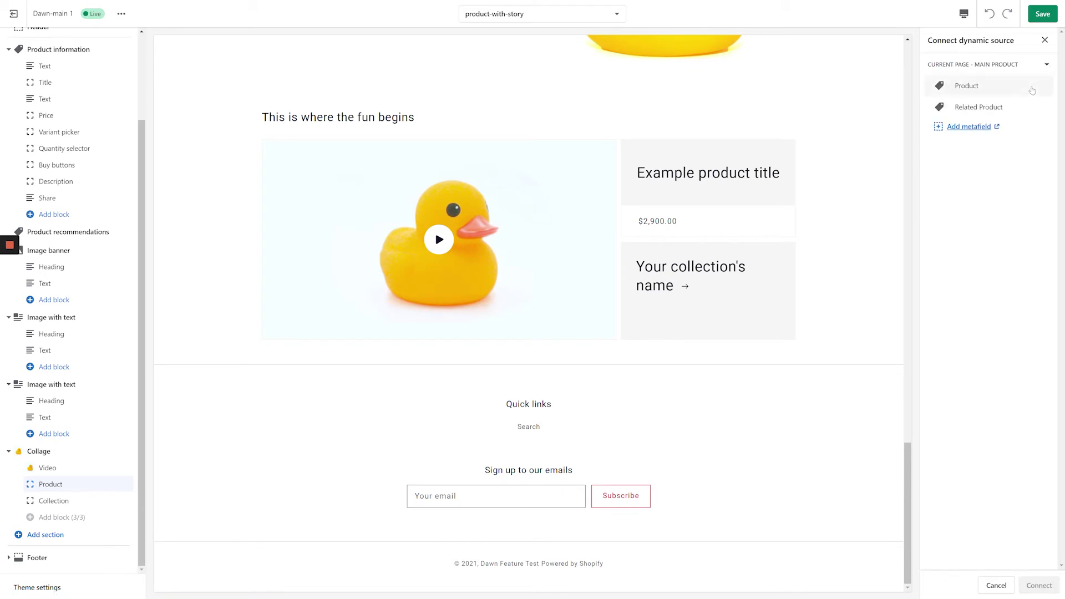
pyautogui.click(1010, 110)
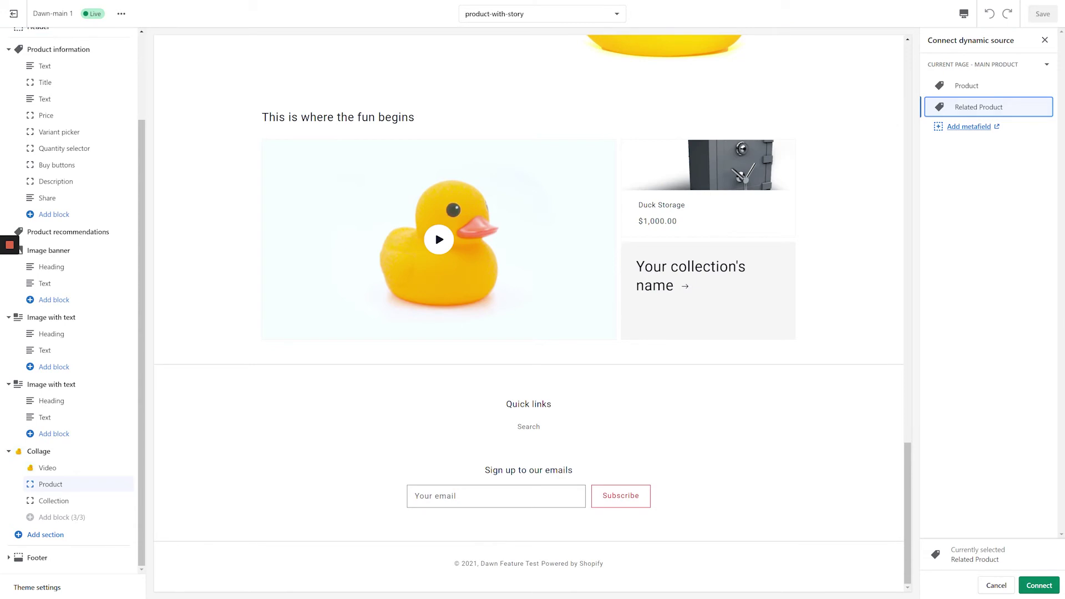
pyautogui.click(1038, 585)
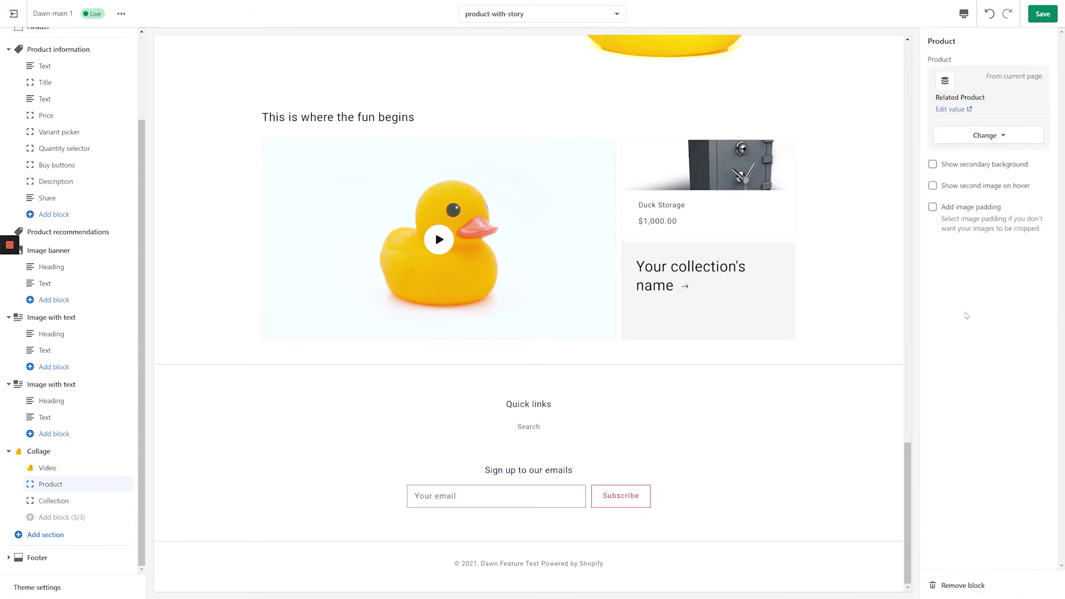
pyautogui.click(53, 502)
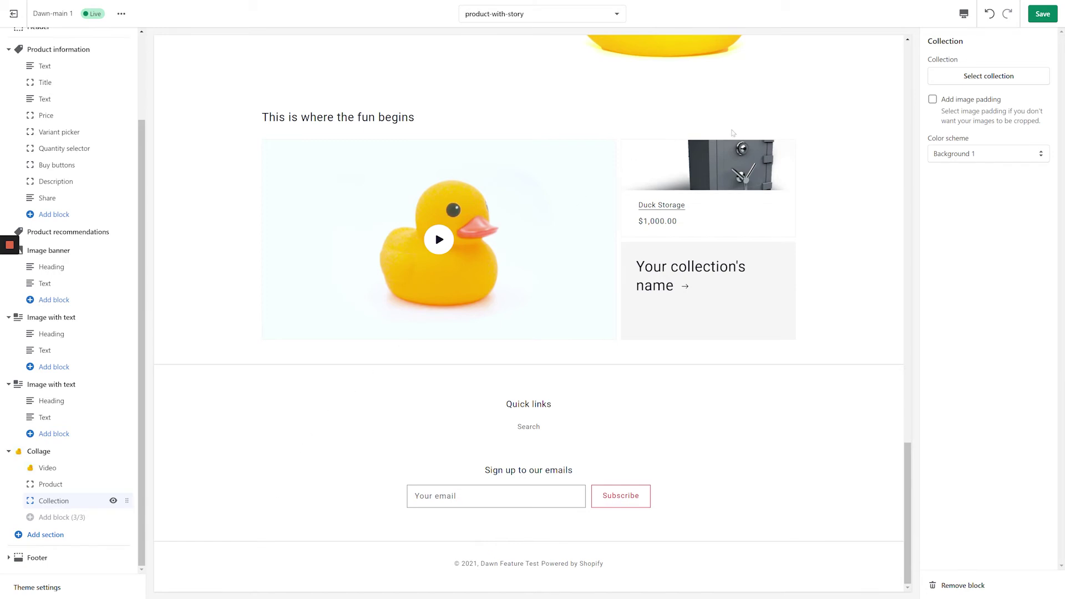
# Pick Top Sellers from the collection list for the collage's collection block.
pyautogui.click(988, 76)
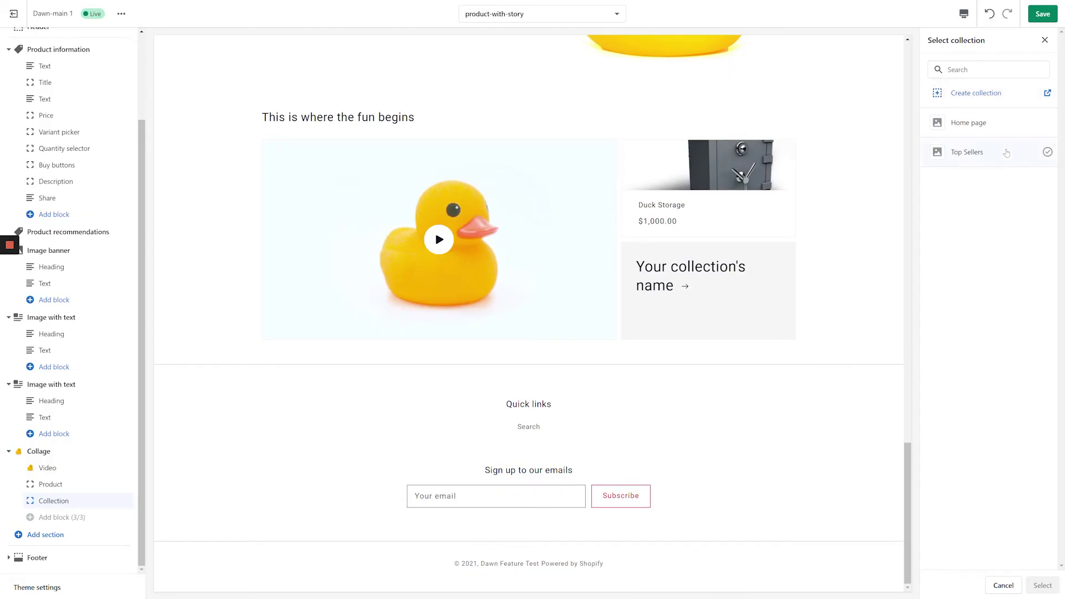
pyautogui.click(1006, 154)
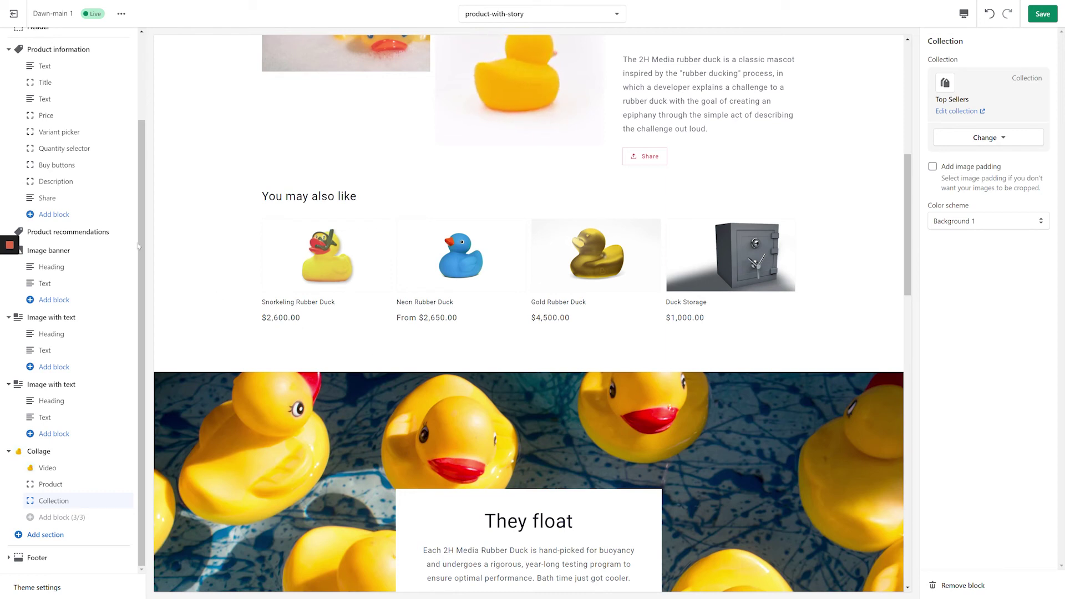
# Drag Product recommendations below the Collage section and save the template.
pyautogui.moveTo(126, 232); pyautogui.dragTo(132, 514)
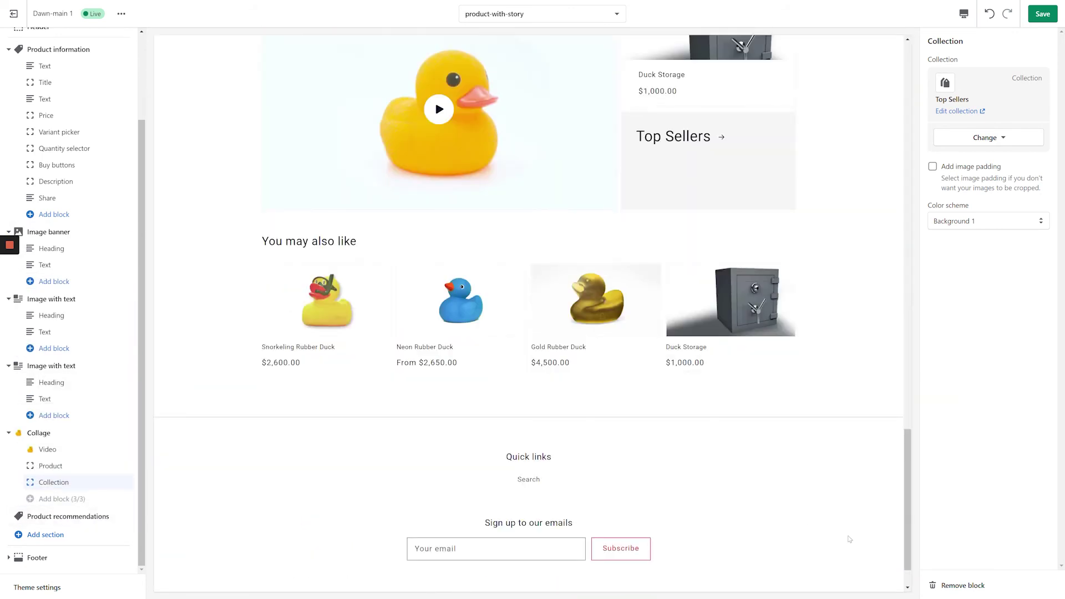
pyautogui.moveTo(909, 546); pyautogui.dragTo(924, 391)
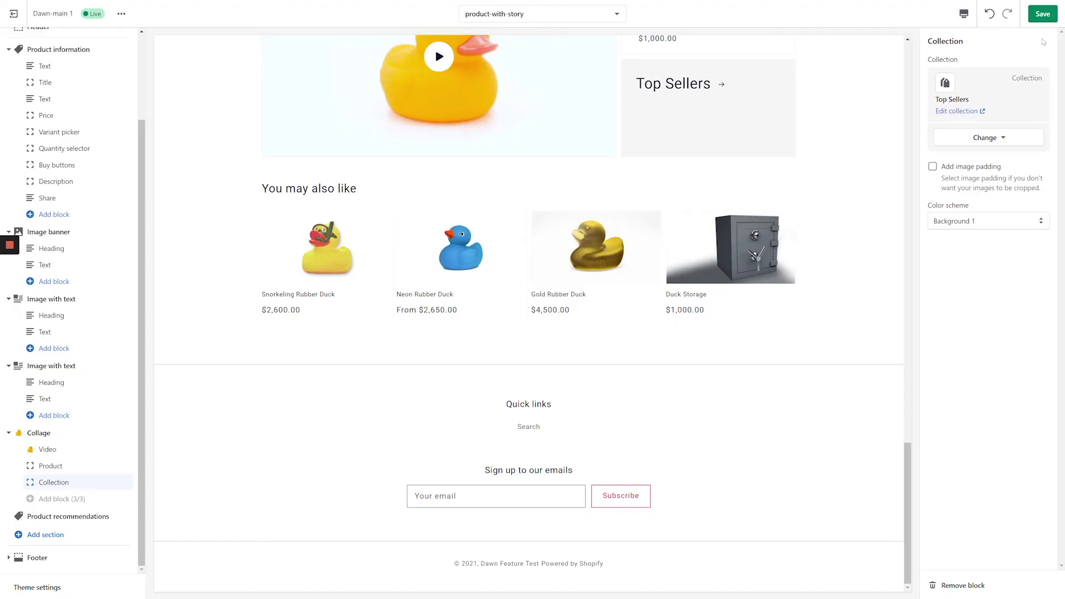
pyautogui.click(1040, 14)
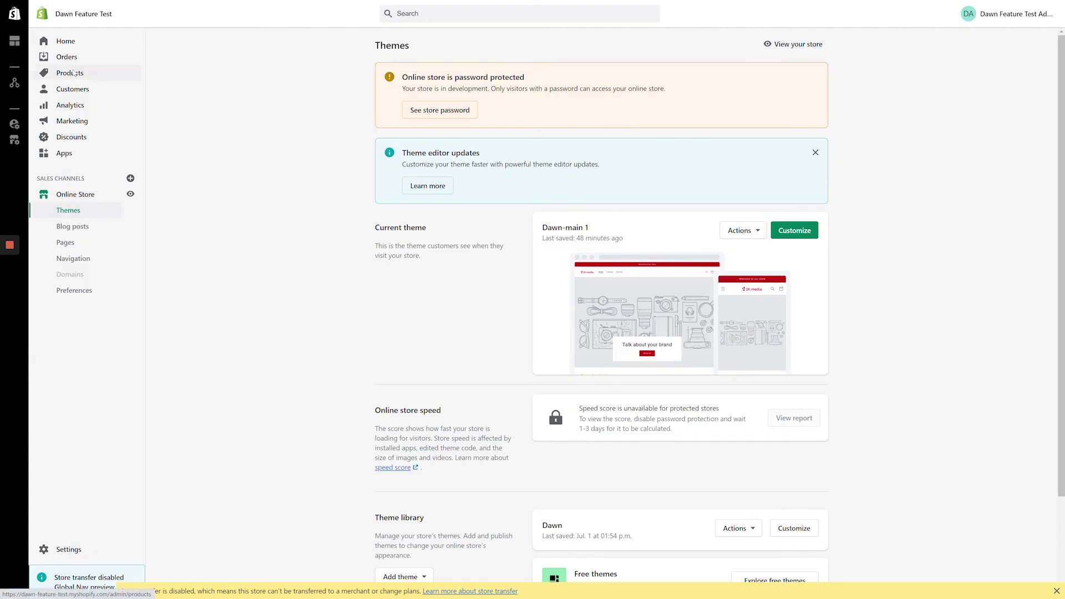
# Set Rubber Duck's theme template to product-with-story, save, and preview its page.
pyautogui.click(70, 73)
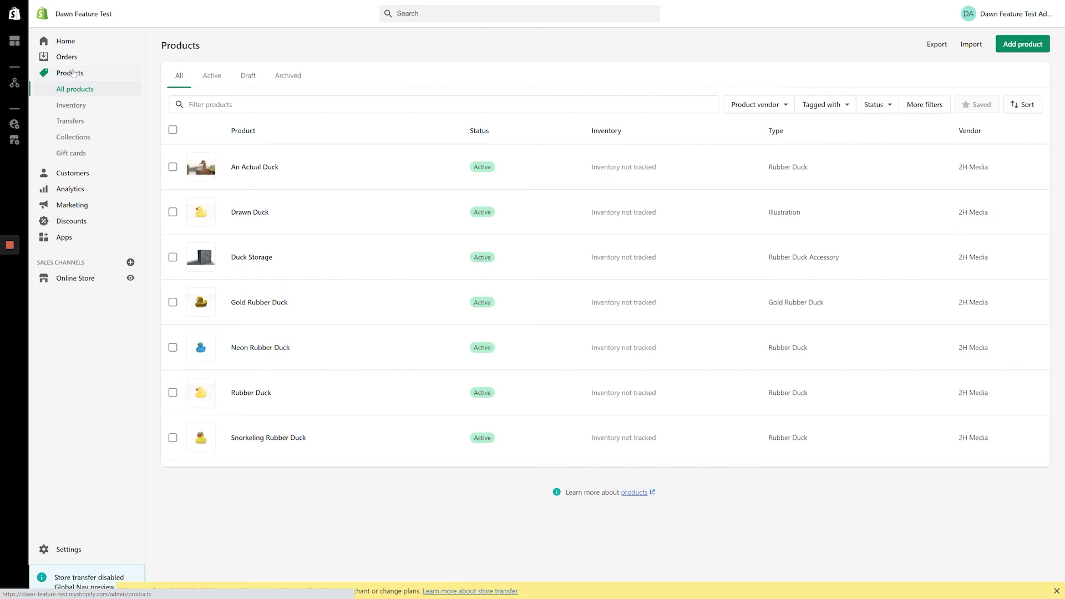
pyautogui.click(256, 397)
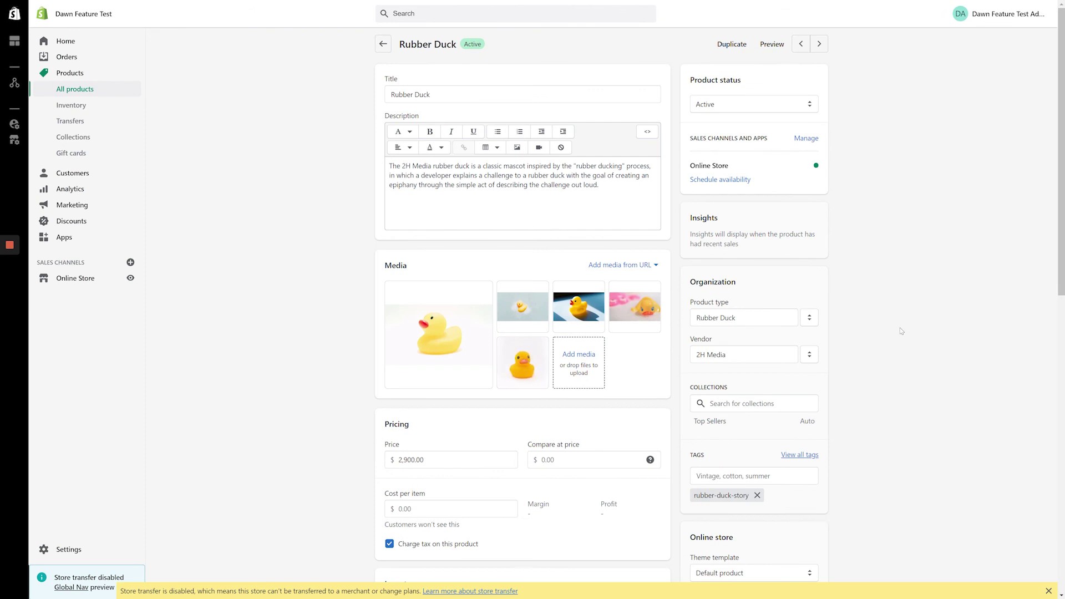
pyautogui.scroll(-3, 901, 331)
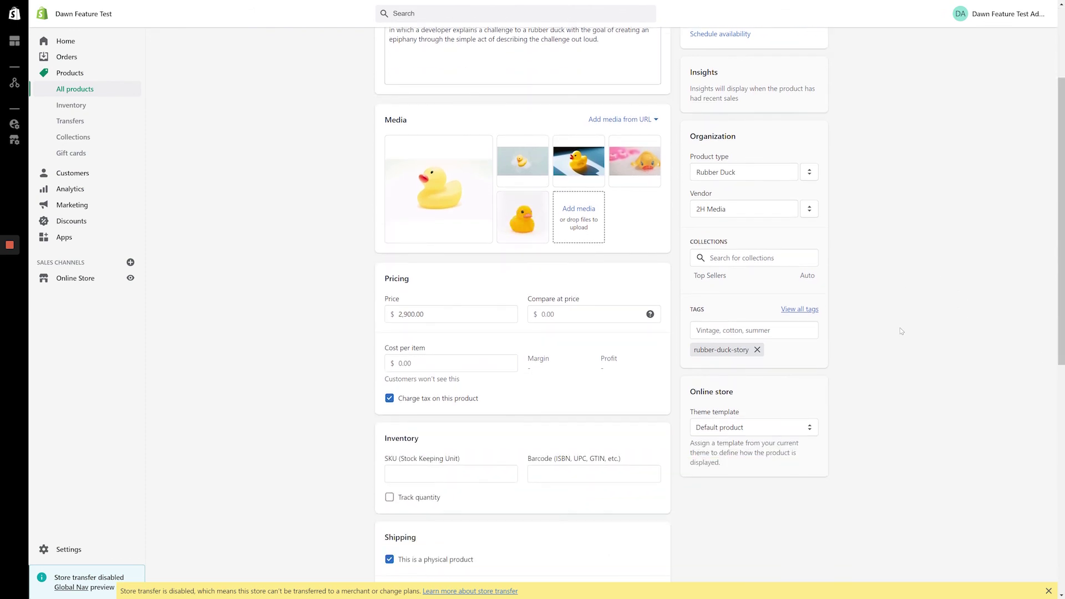
pyautogui.click(784, 431)
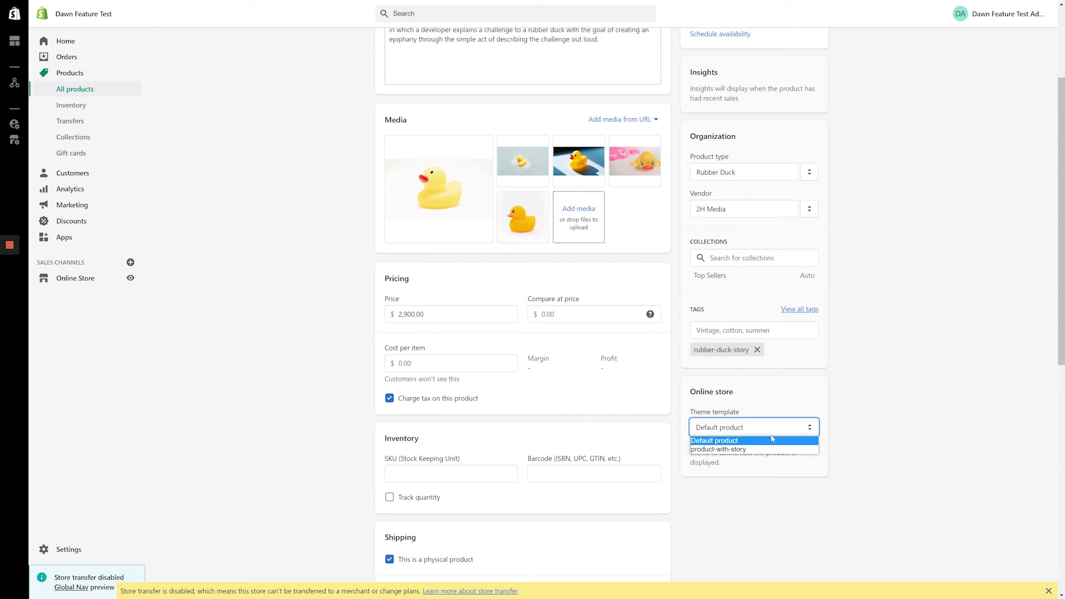
pyautogui.click(768, 449)
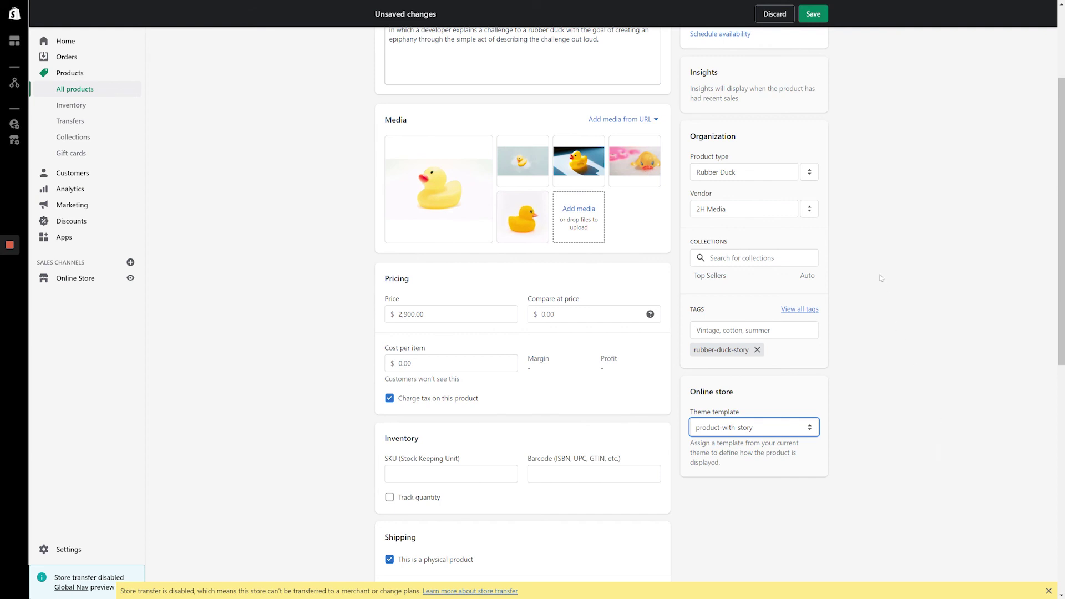
pyautogui.click(812, 13)
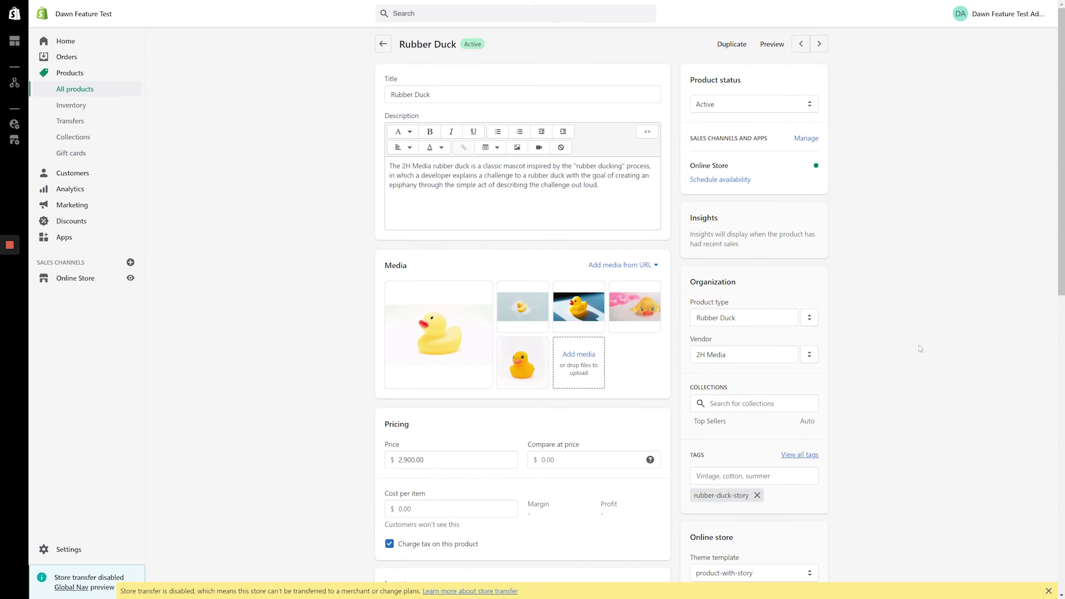
pyautogui.click(772, 43)
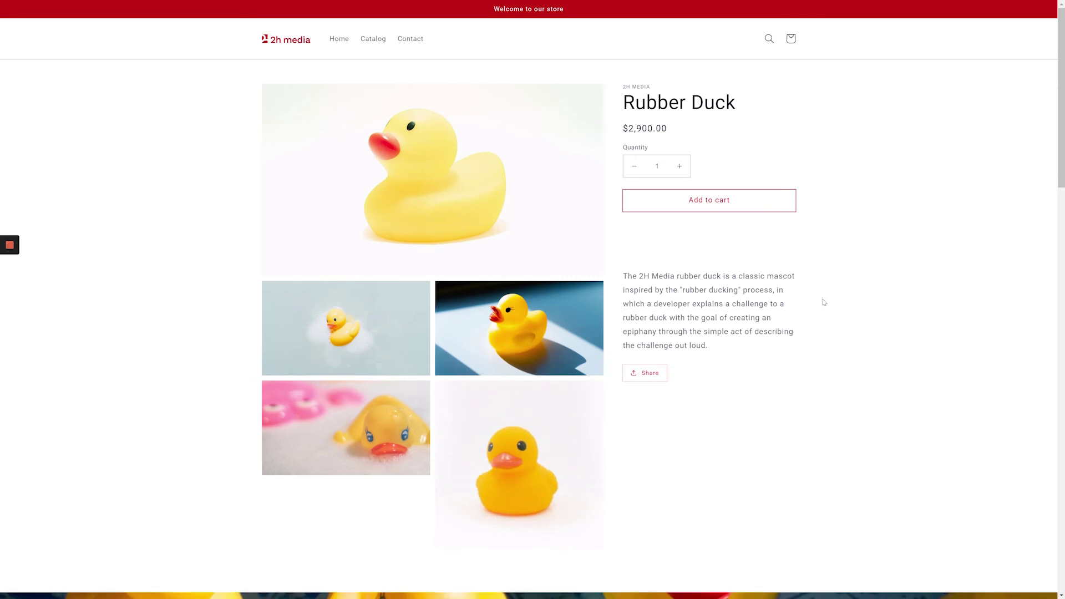